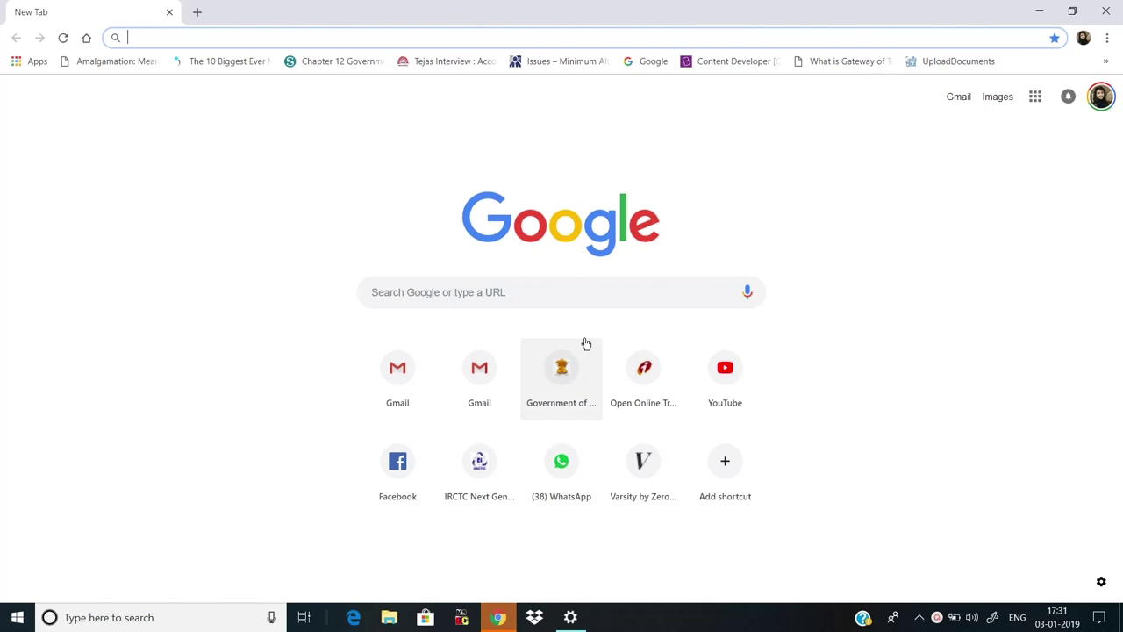
# Search Google for 'mca' and load the Ministry of Corporate Affairs site, mca.gov.in.
pyautogui.click(578, 300)
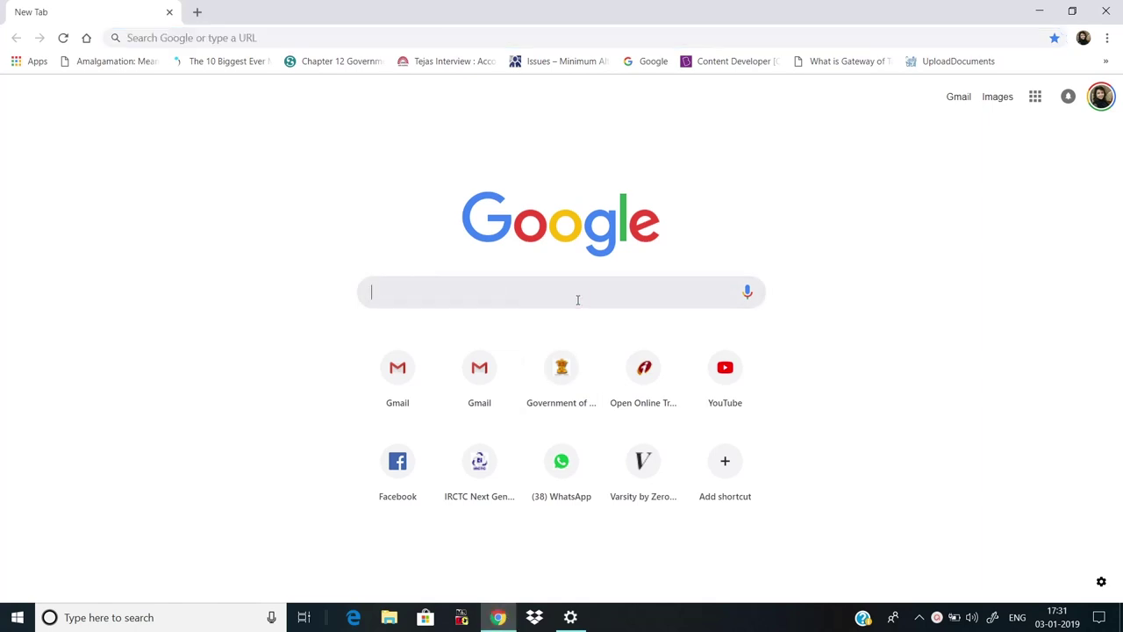
pyautogui.write('mca')
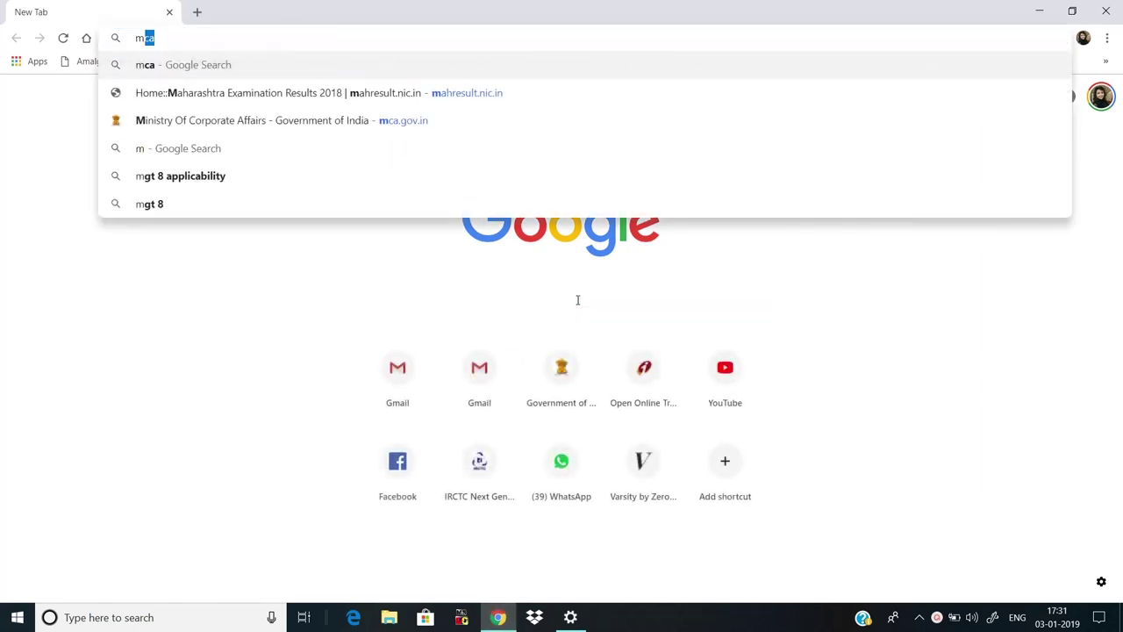
pyautogui.press('Return')
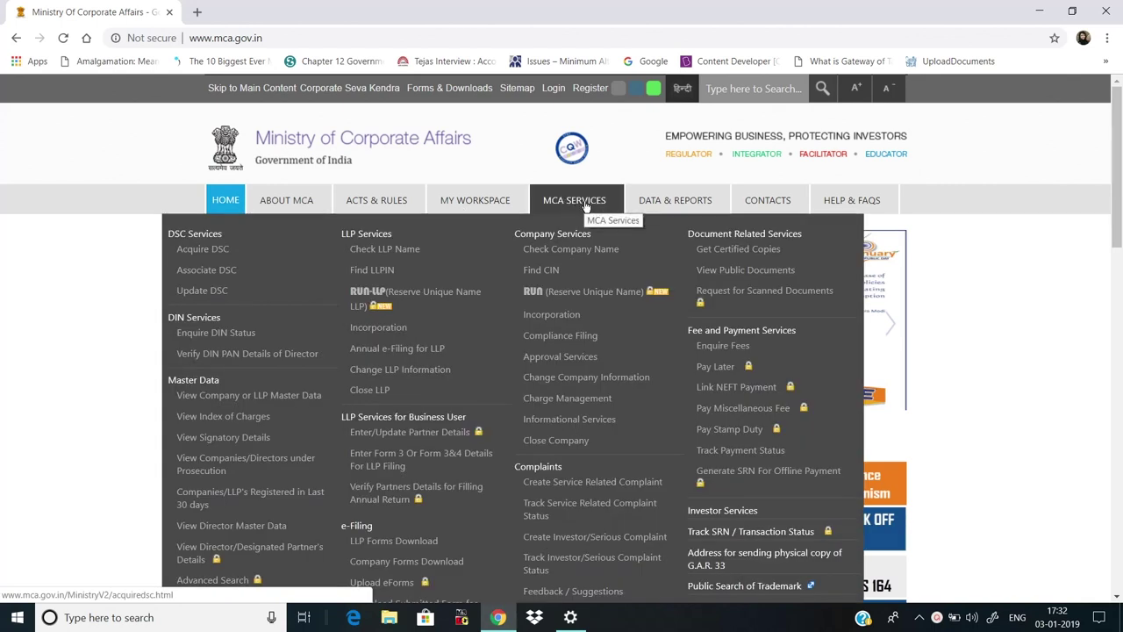
# Bring up the MCA Services mega menu with its Master Data and company service options.
pyautogui.moveTo(667, 211)
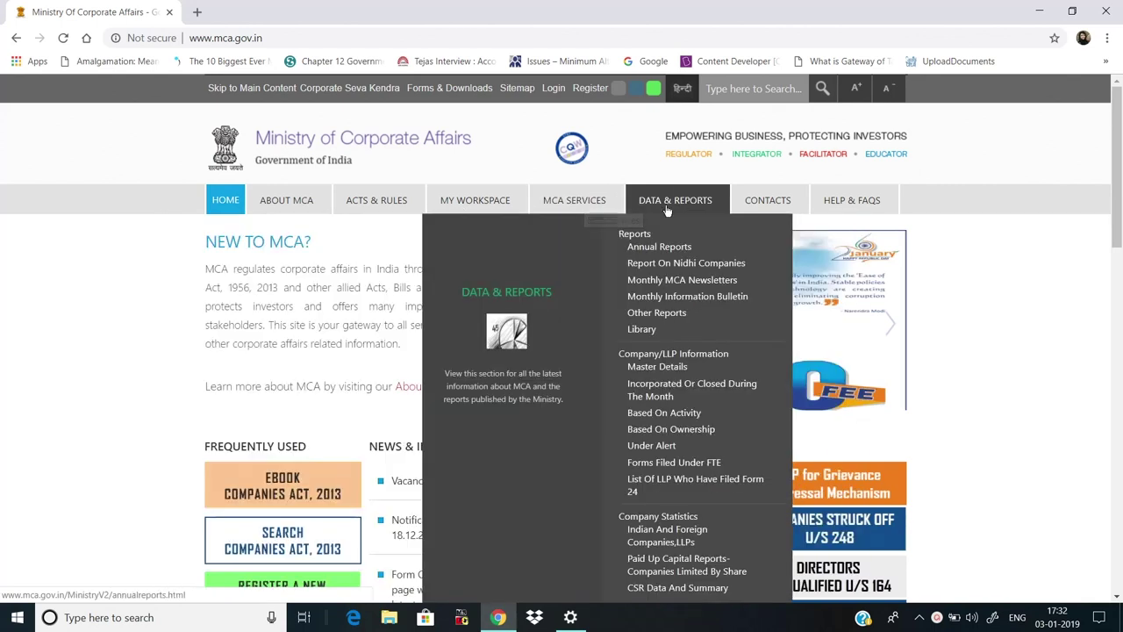
pyautogui.moveTo(854, 216)
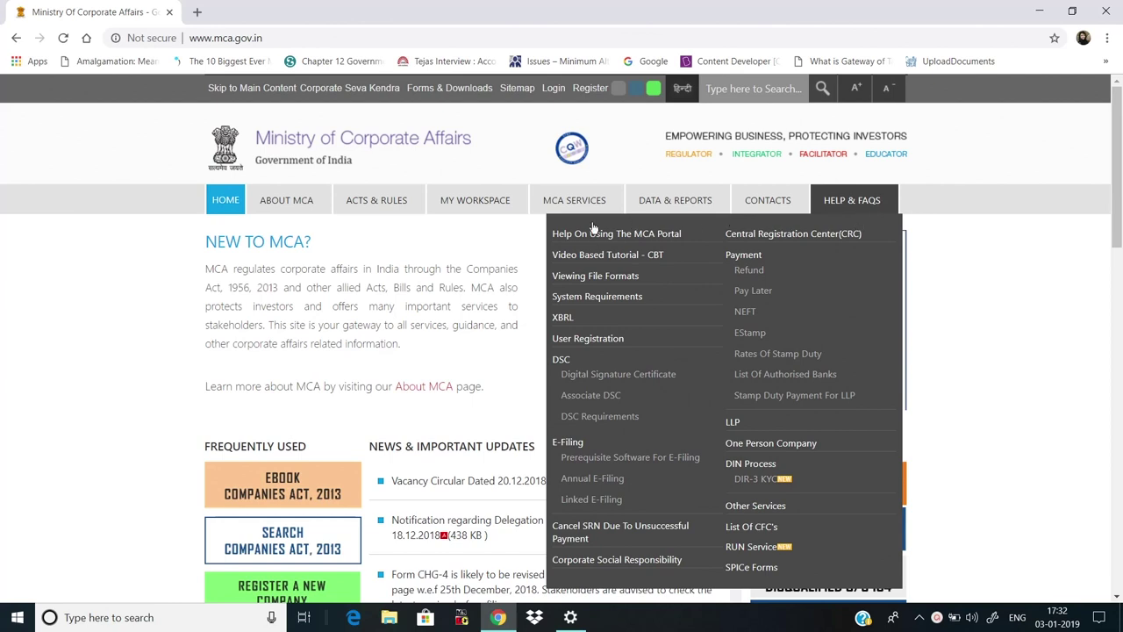
pyautogui.moveTo(573, 205)
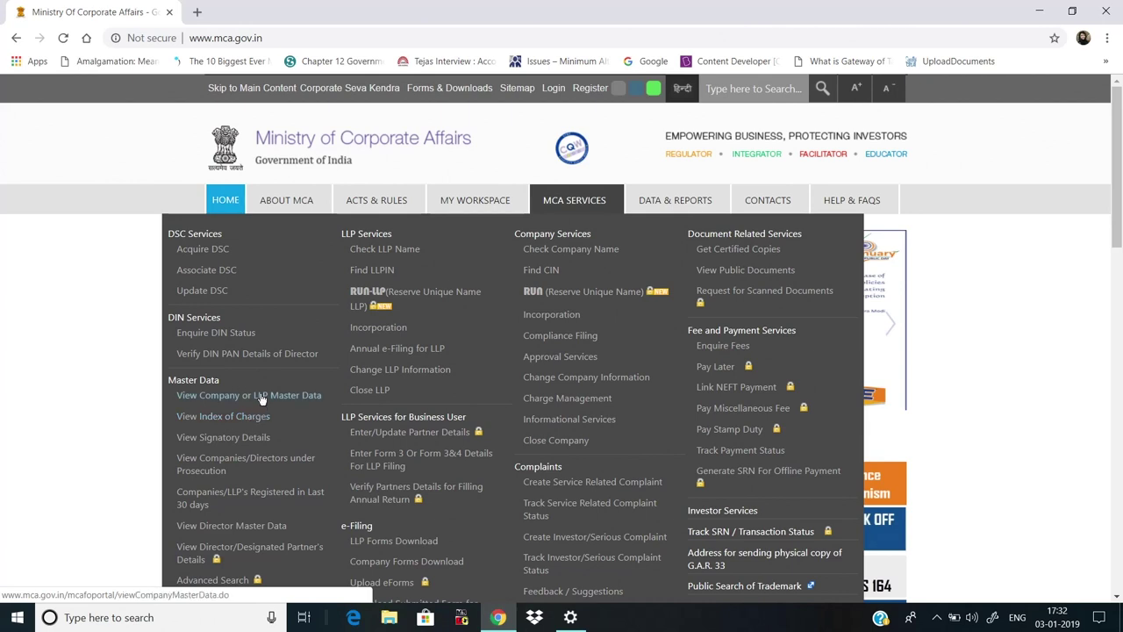
# Go to View Company or LLP Master Data and open the CIN/LLPIN Lookup by company name.
pyautogui.click(261, 397)
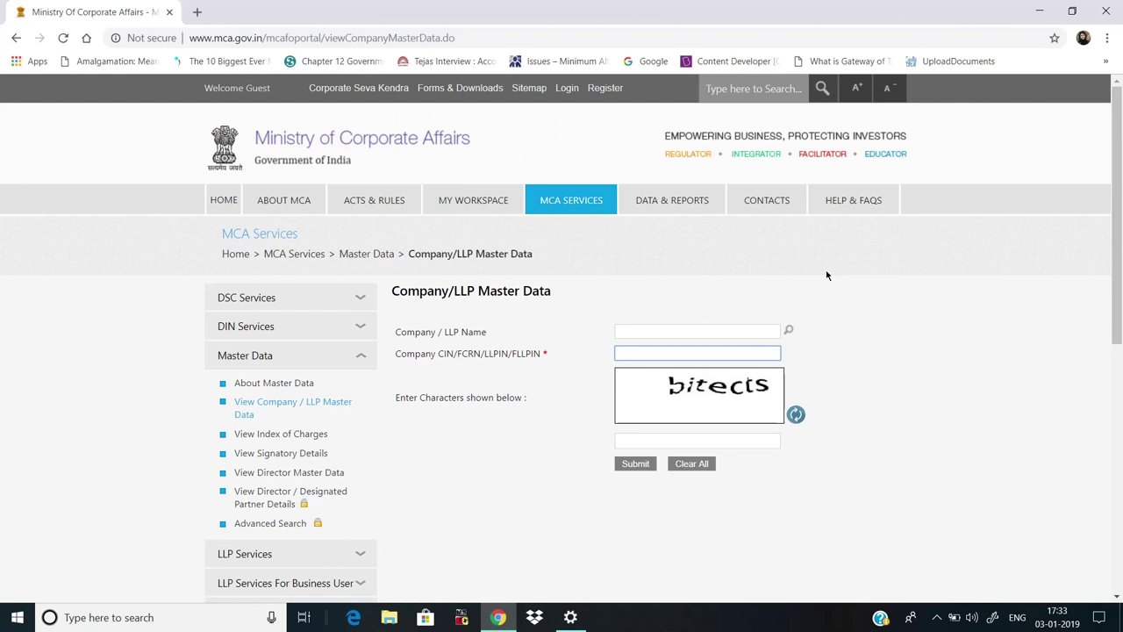
pyautogui.click(787, 331)
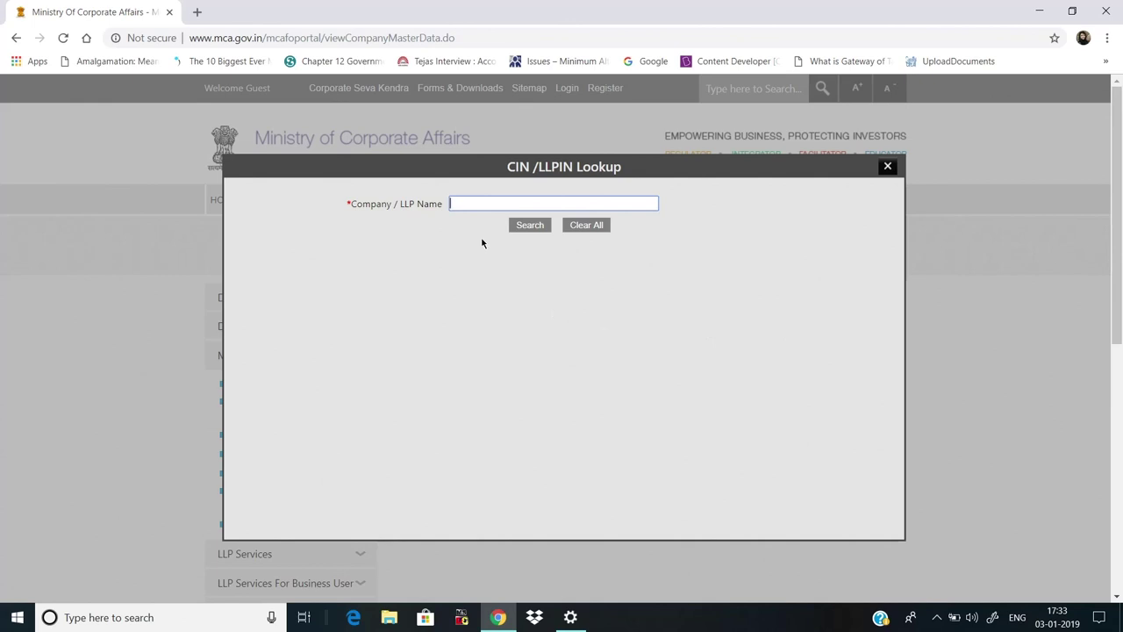
# Search the CIN lookup for 'think & learn' to find THINK & LEARN PRIVATE LIMITED.
pyautogui.click(492, 202)
pyautogui.write('think & learn')
pyautogui.click(529, 225)
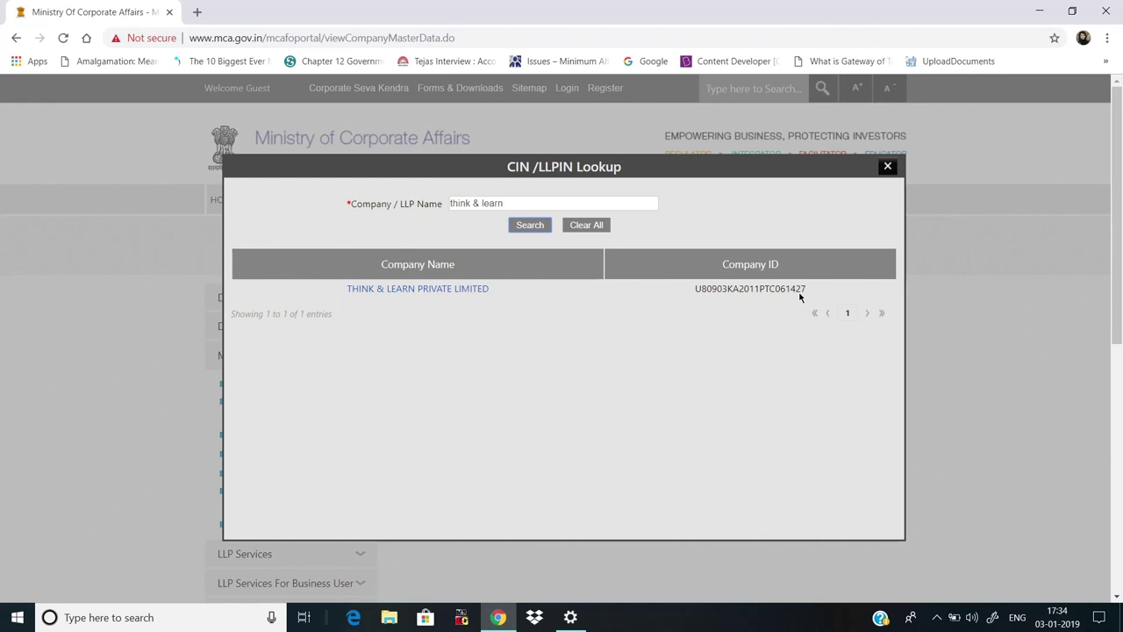
# Select THINK & LEARN PRIVATE LIMITED, copy its CIN U80903KA2011PTC061427, and enter the captcha characters.
pyautogui.click(449, 289)
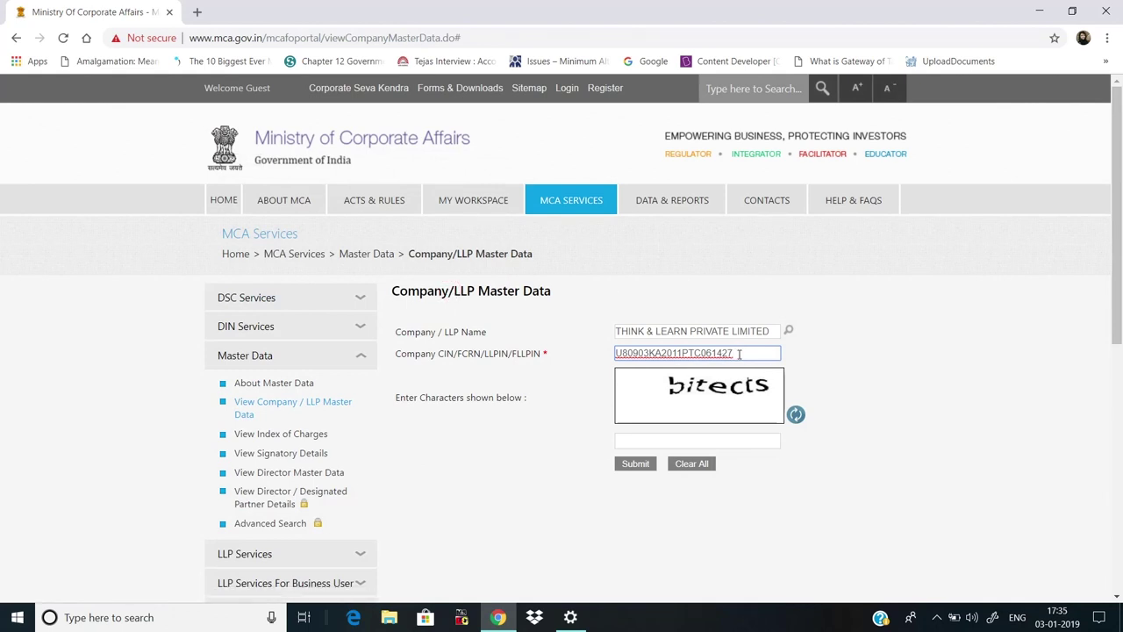
pyautogui.moveTo(741, 352); pyautogui.dragTo(606, 349)
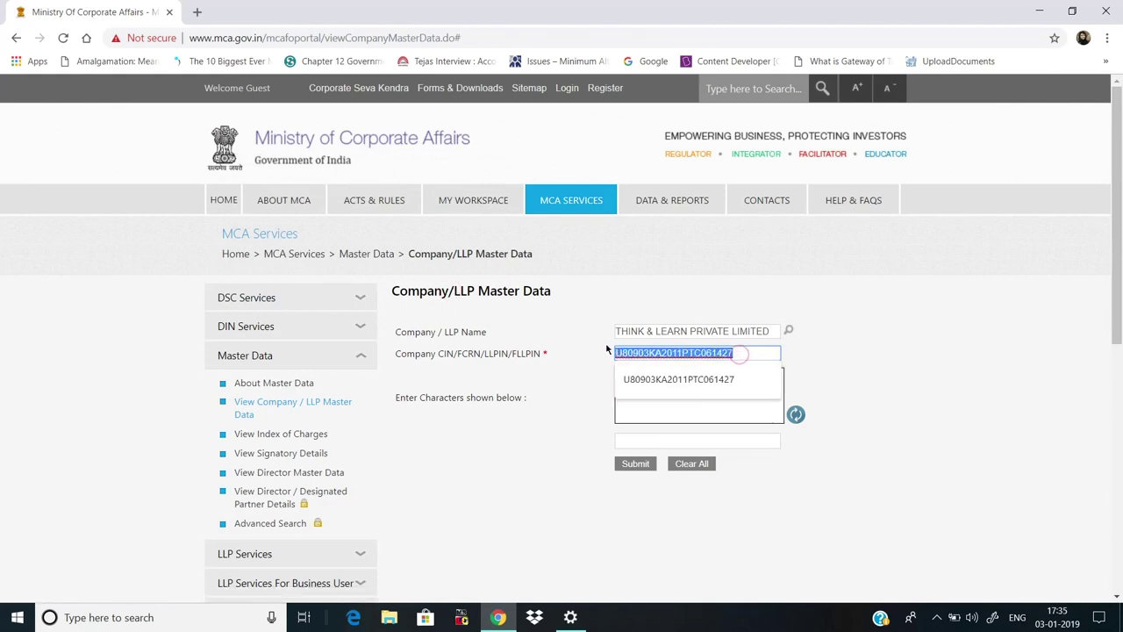
pyautogui.rightClick(650, 355)
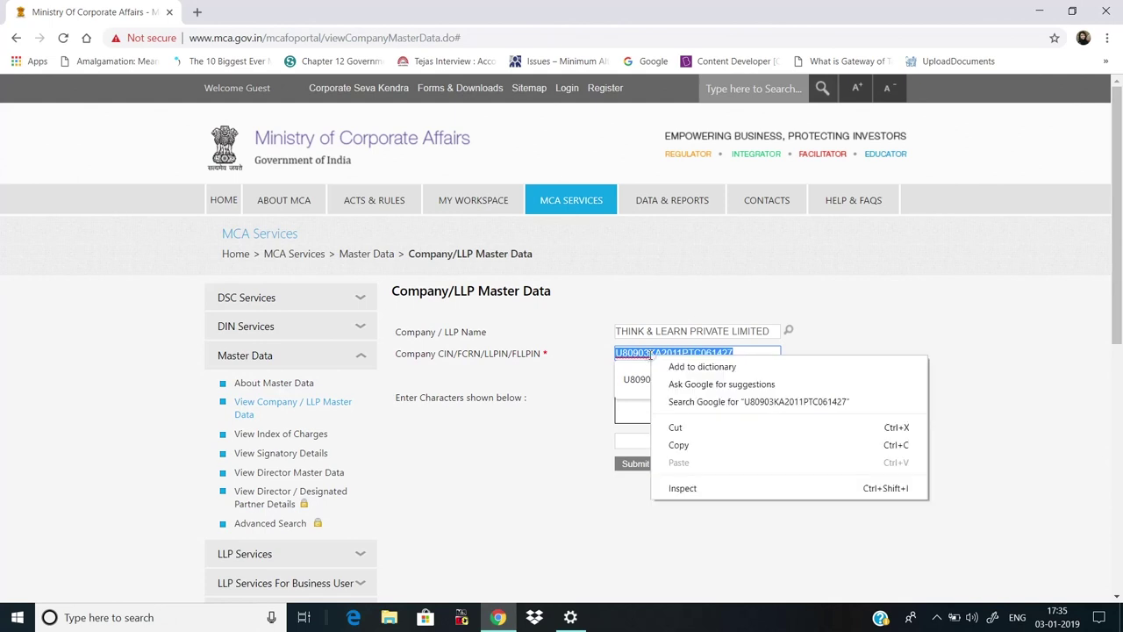
pyautogui.click(687, 445)
pyautogui.click(775, 447)
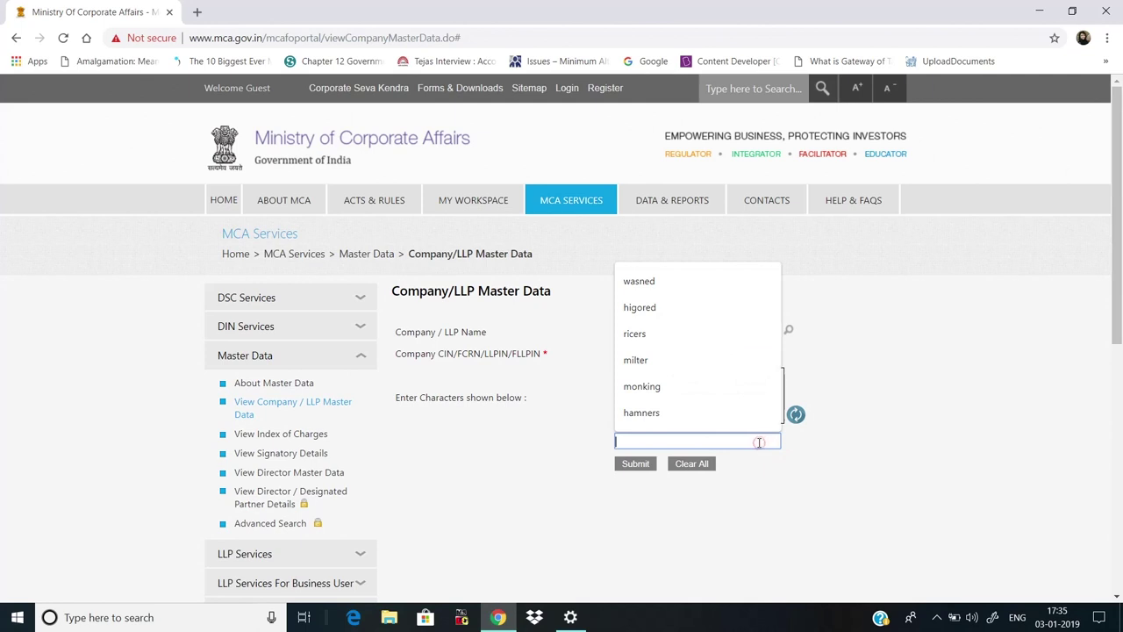
pyautogui.write('b')
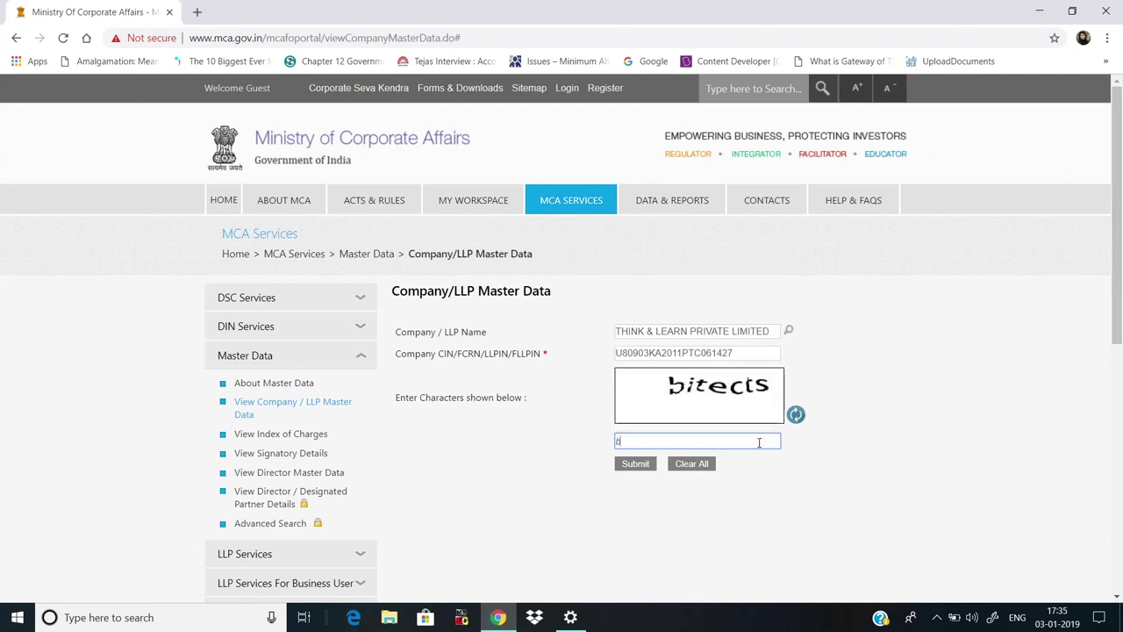
pyautogui.write('itects')
# Submit the form and view Think & Learn's master data: RoC-Bangalore, incorporated 30/11/2011, Active.
pyautogui.click(640, 464)
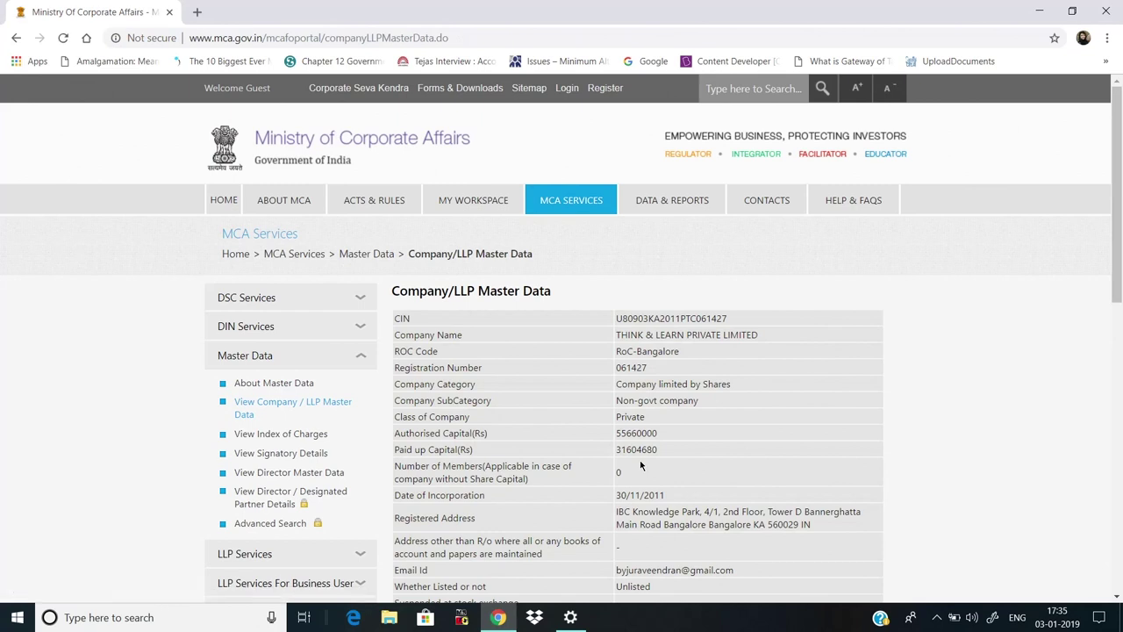
pyautogui.moveTo(1118, 250); pyautogui.dragTo(1117, 312)
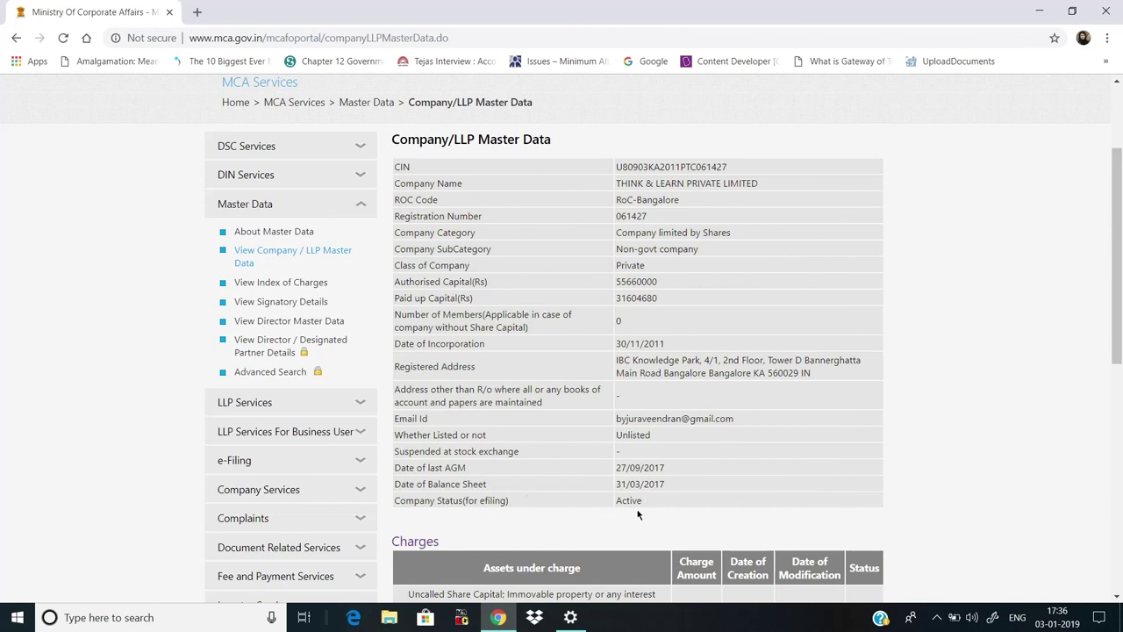
# Open the first director's master data from the Directors/Signatory Details DIN link.
pyautogui.moveTo(1118, 313); pyautogui.dragTo(1118, 419)
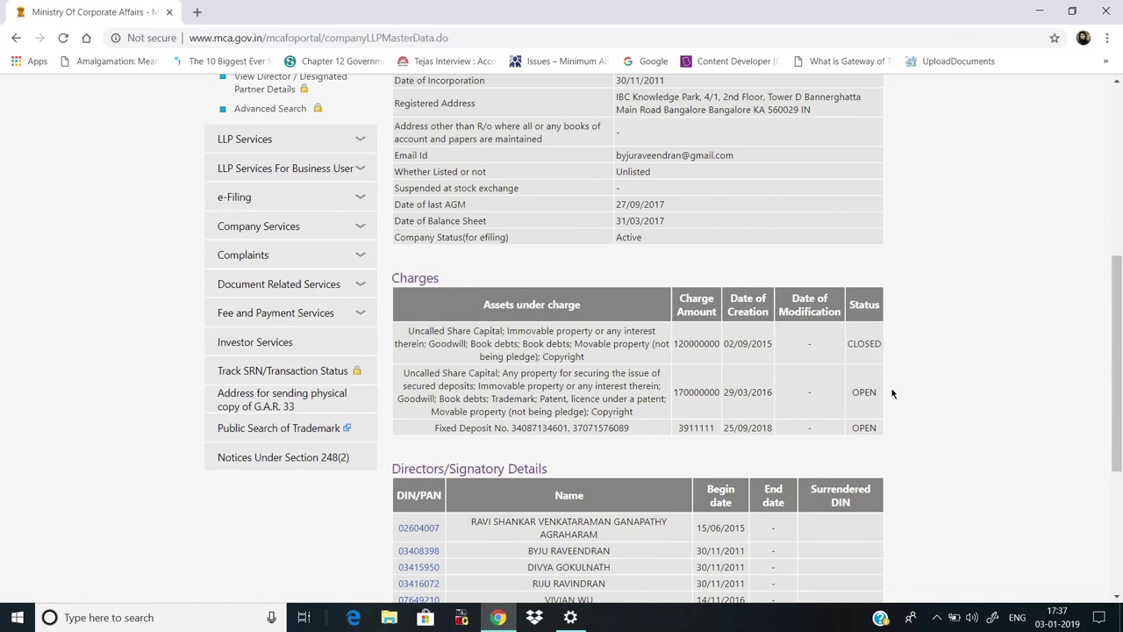
pyautogui.scroll(-2, 1121, 372)
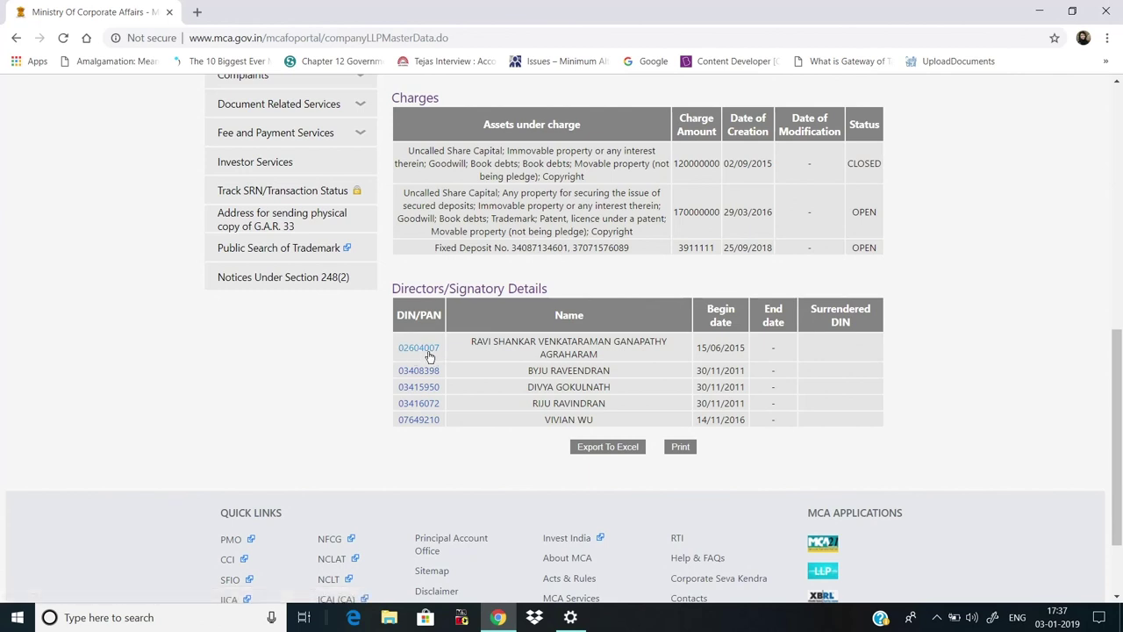
pyautogui.click(423, 349)
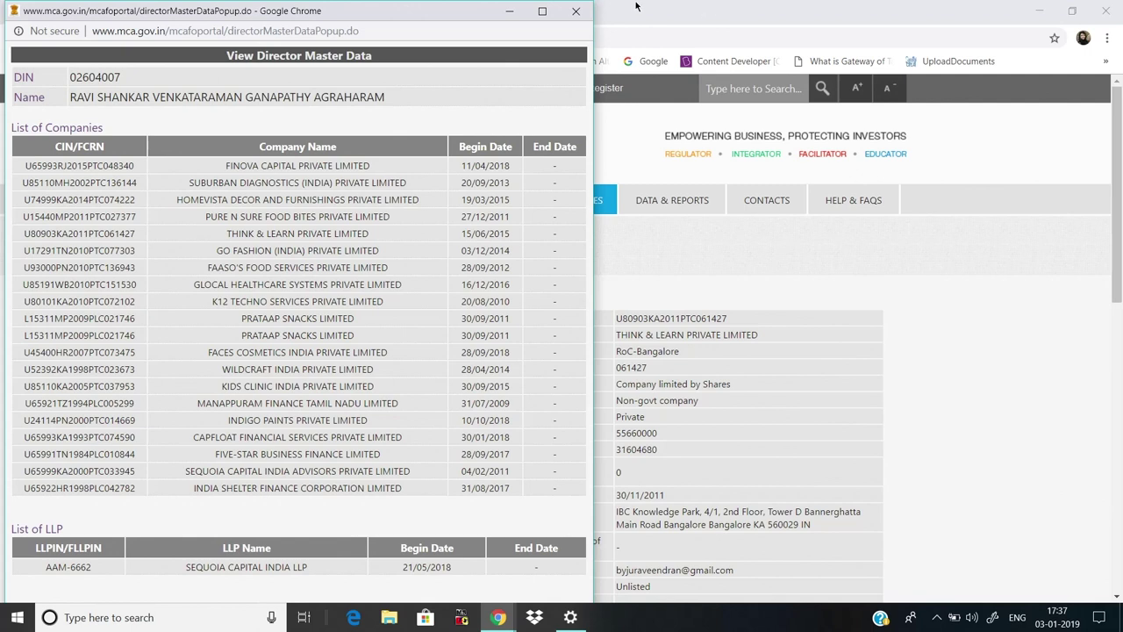
# Close the director popup and scroll to the Charges and Directors/Signatory Details tables.
pyautogui.click(577, 9)
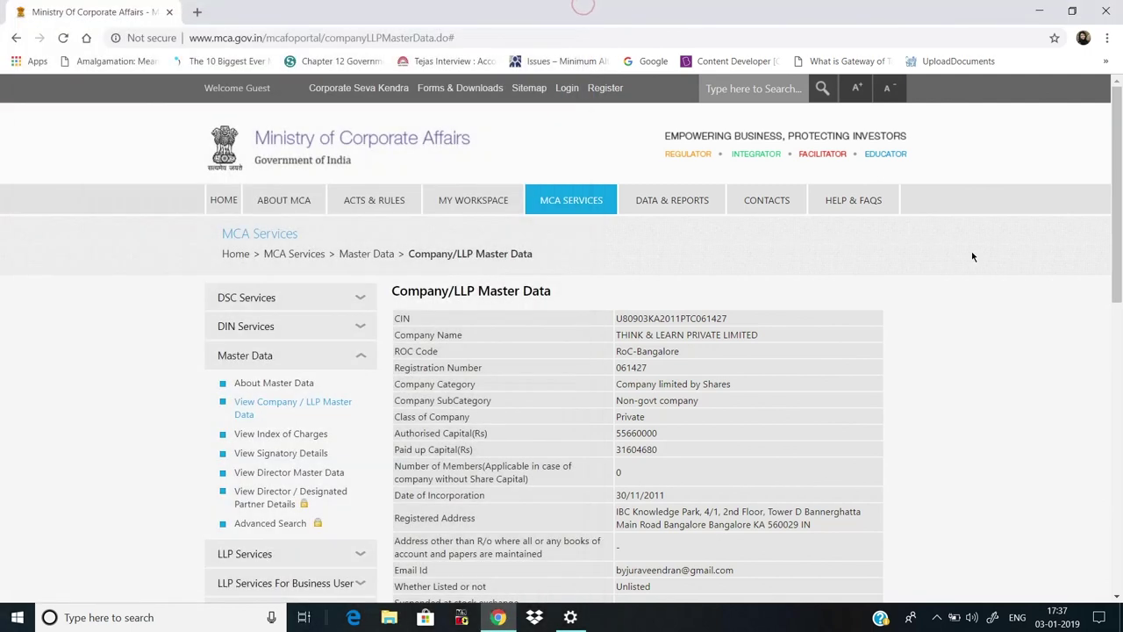
pyautogui.scroll(-2, 1111, 331)
pyautogui.moveTo(1111, 331); pyautogui.dragTo(1103, 463)
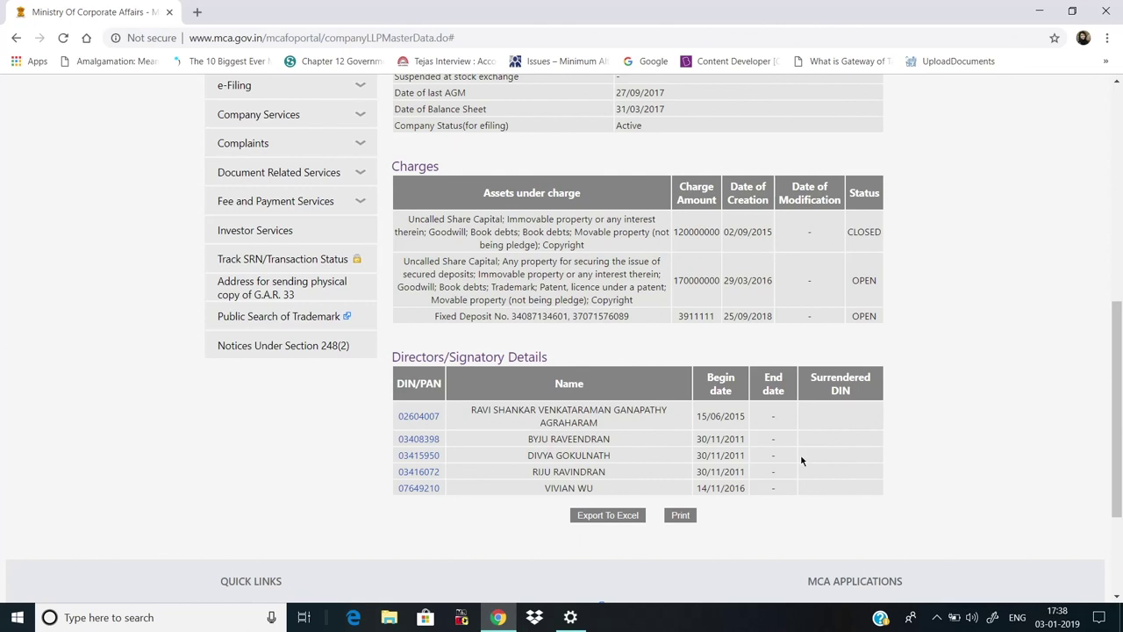
# Export Think & Learn's master data to U80903KA2011PTC061427.xlsx and open it in Excel.
pyautogui.click(600, 517)
pyautogui.moveTo(1114, 467); pyautogui.dragTo(1112, 456)
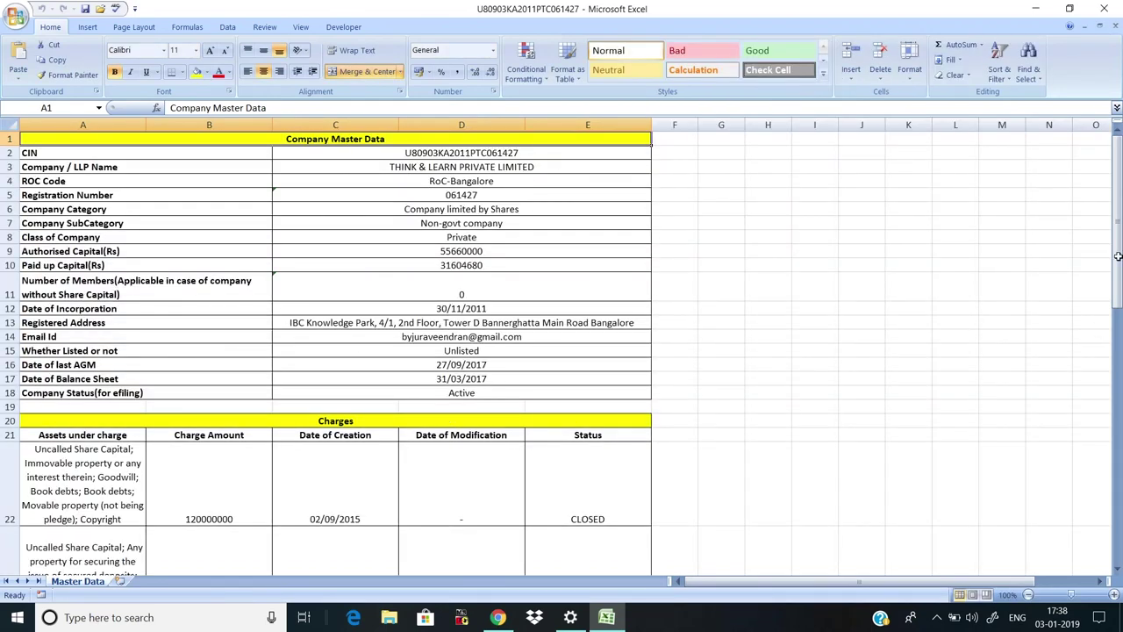
# Close the U80903KA2011PTC061427.xlsx workbook in Excel to return to the MCA page.
pyautogui.moveTo(1118, 237); pyautogui.dragTo(1117, 507)
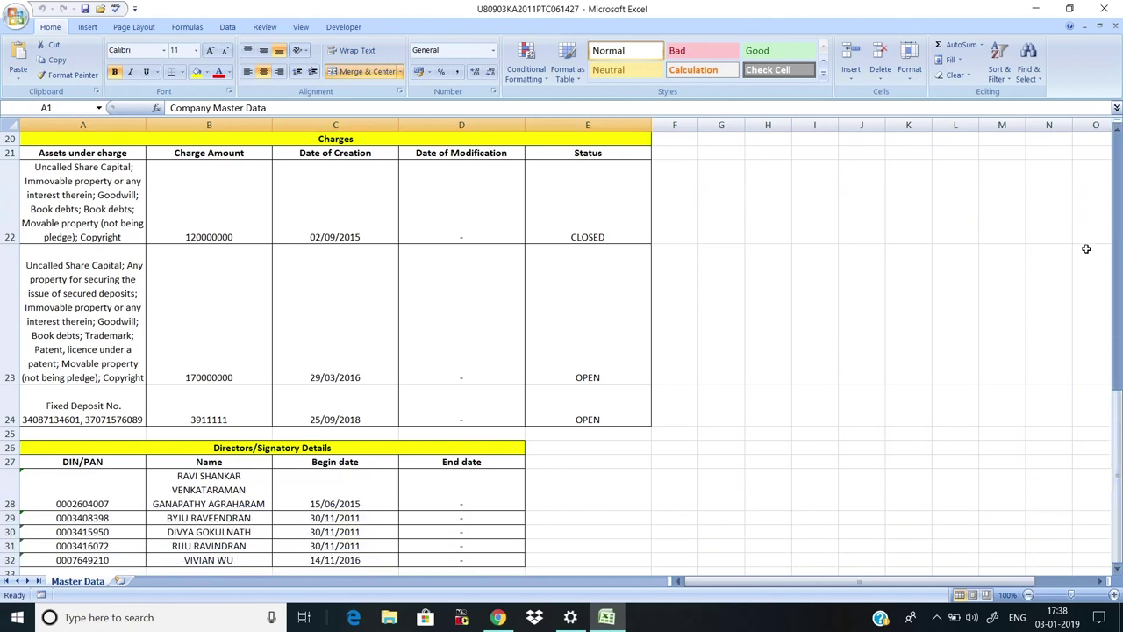
pyautogui.click(1113, 9)
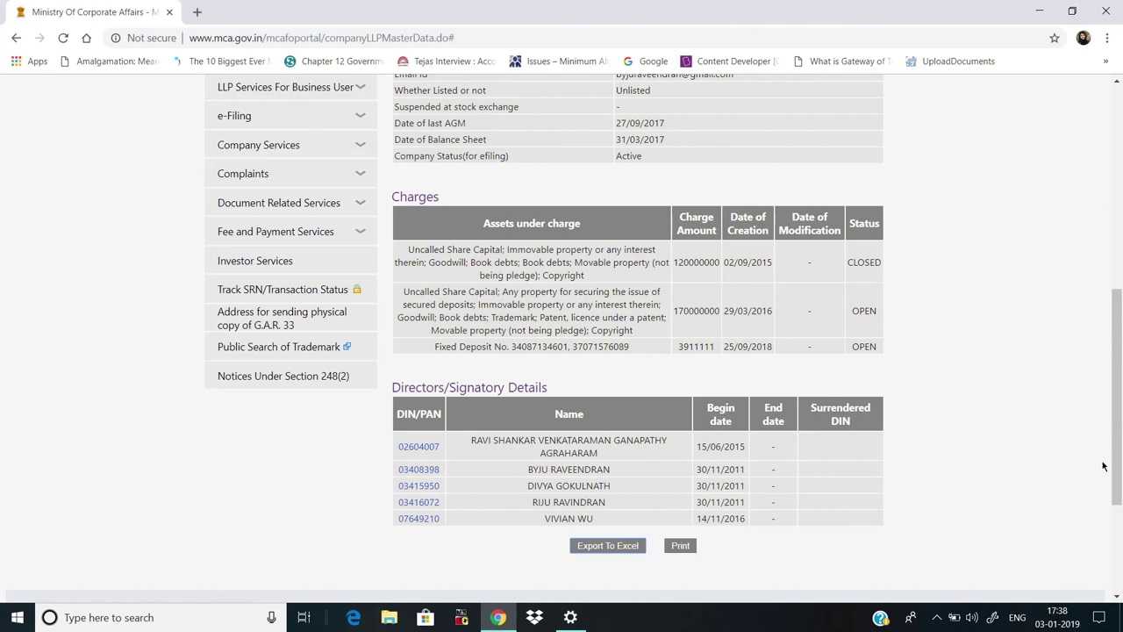
# Scroll back to the top of the Think & Learn page and bring up the MCA Services menu.
pyautogui.moveTo(1119, 482); pyautogui.dragTo(1119, 281)
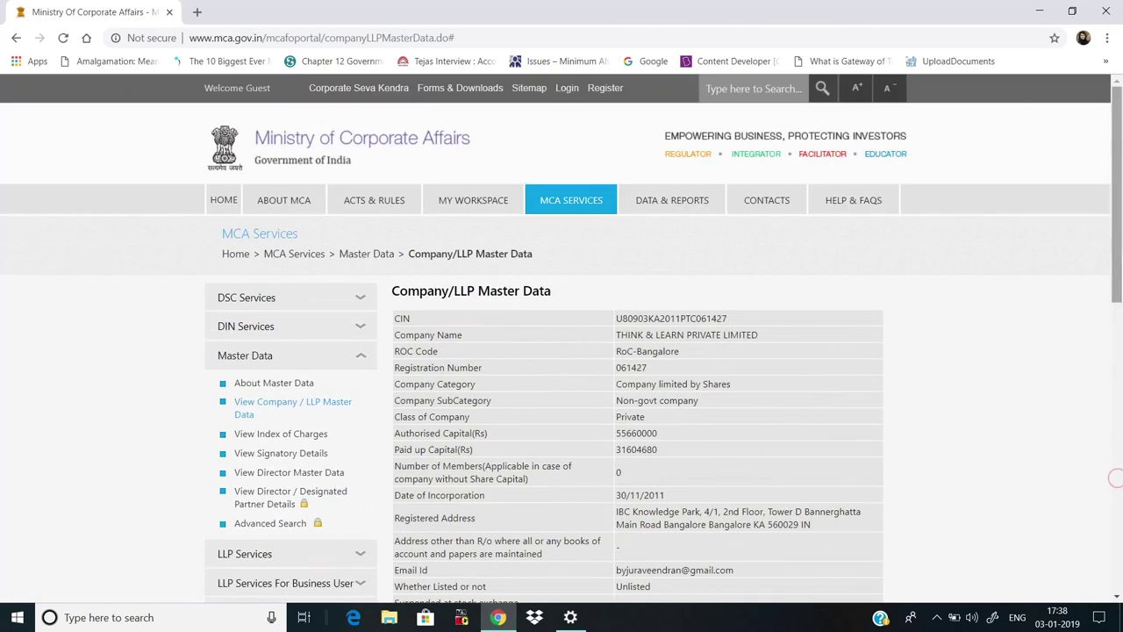
pyautogui.moveTo(577, 202)
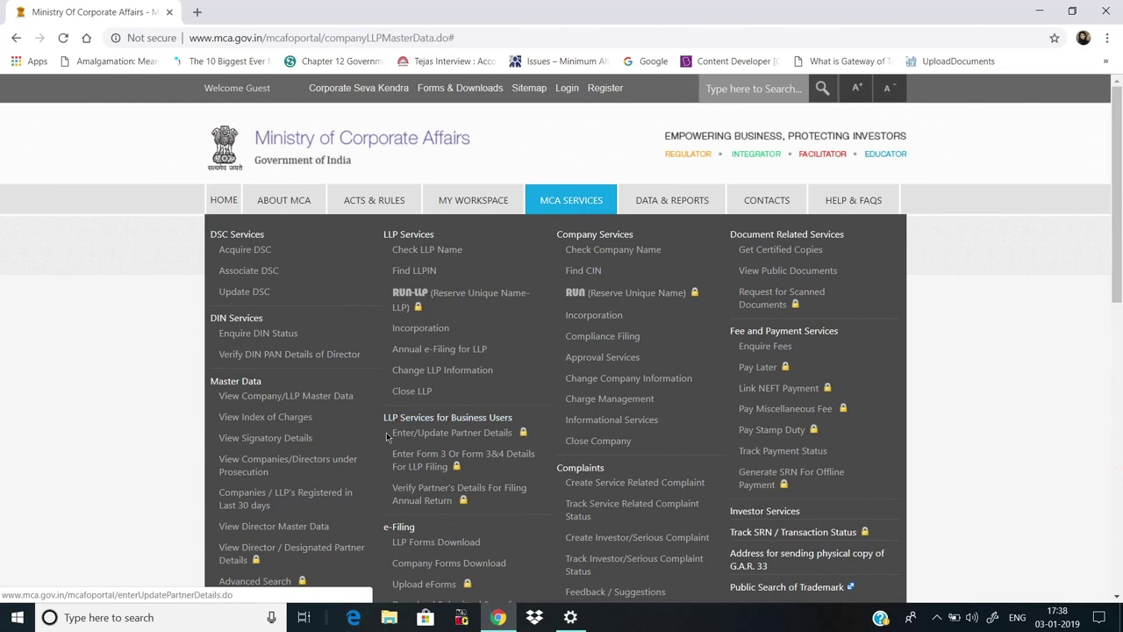
# Open View Index of Charges and paste the CIN U80903KA2011PTC061427.
pyautogui.click(281, 420)
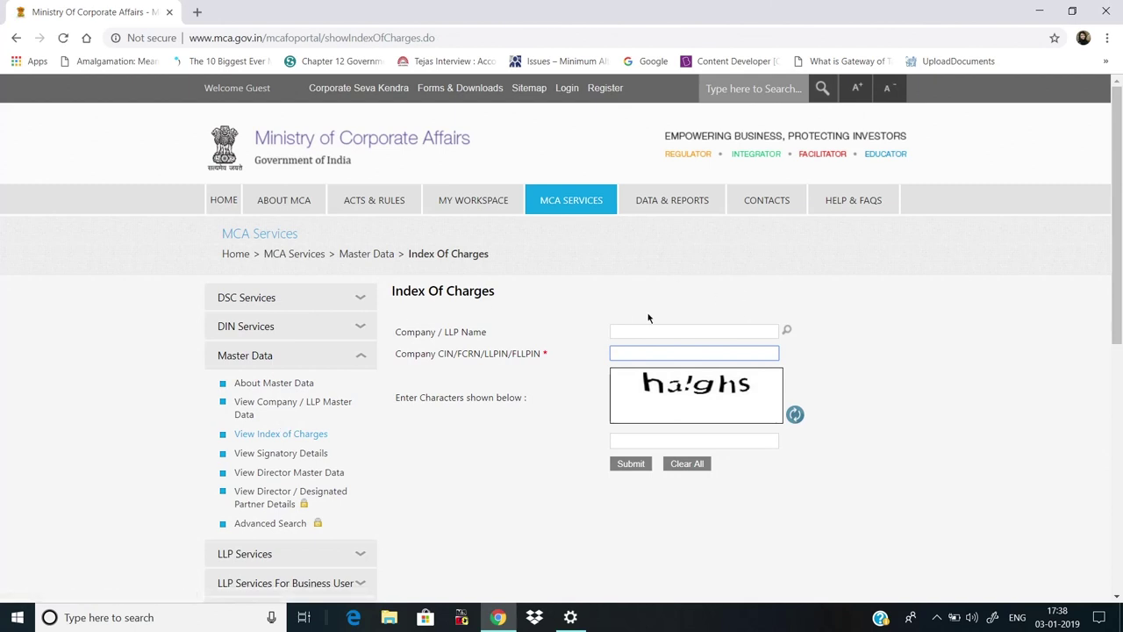
pyautogui.moveTo(781, 223)
pyautogui.click(638, 354)
pyautogui.rightClick(636, 354)
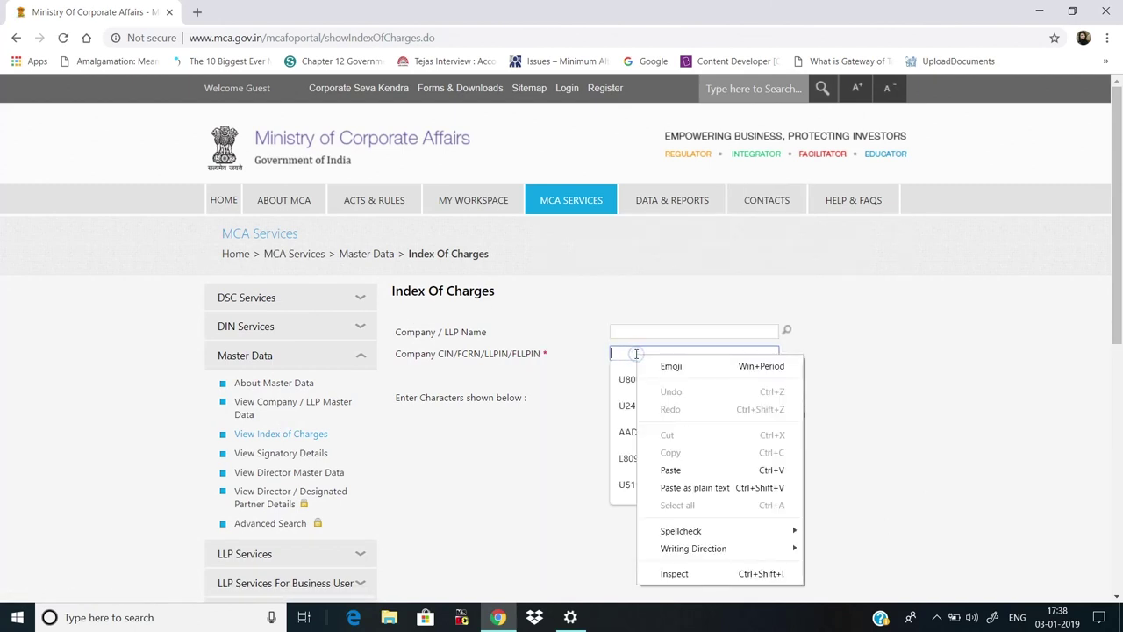
pyautogui.click(670, 472)
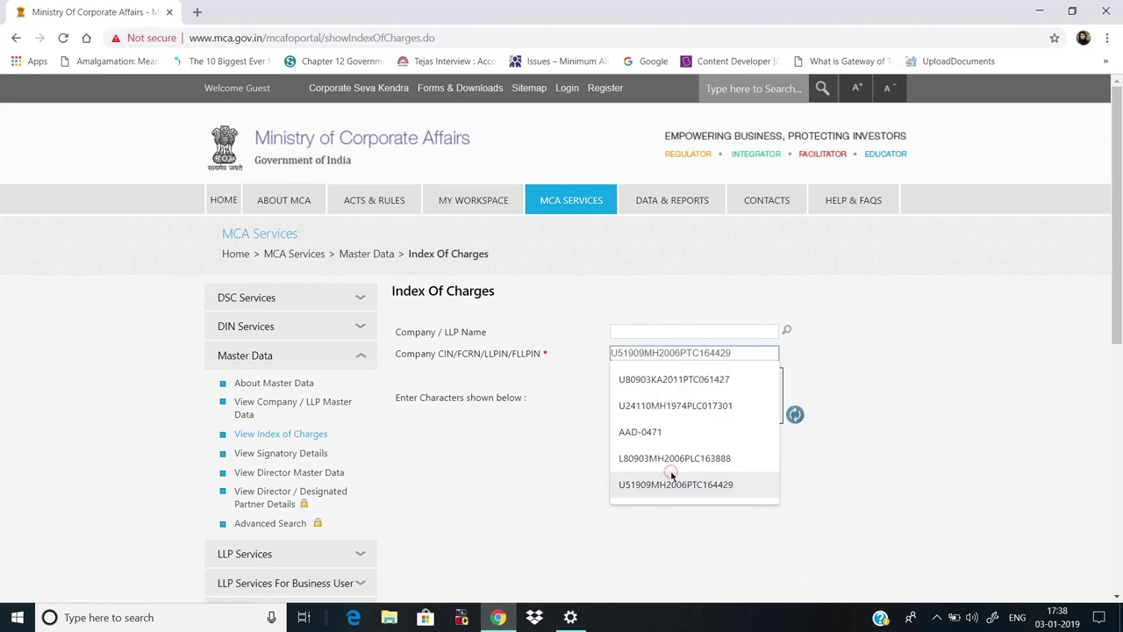
pyautogui.press('Down')
pyautogui.press('Return')
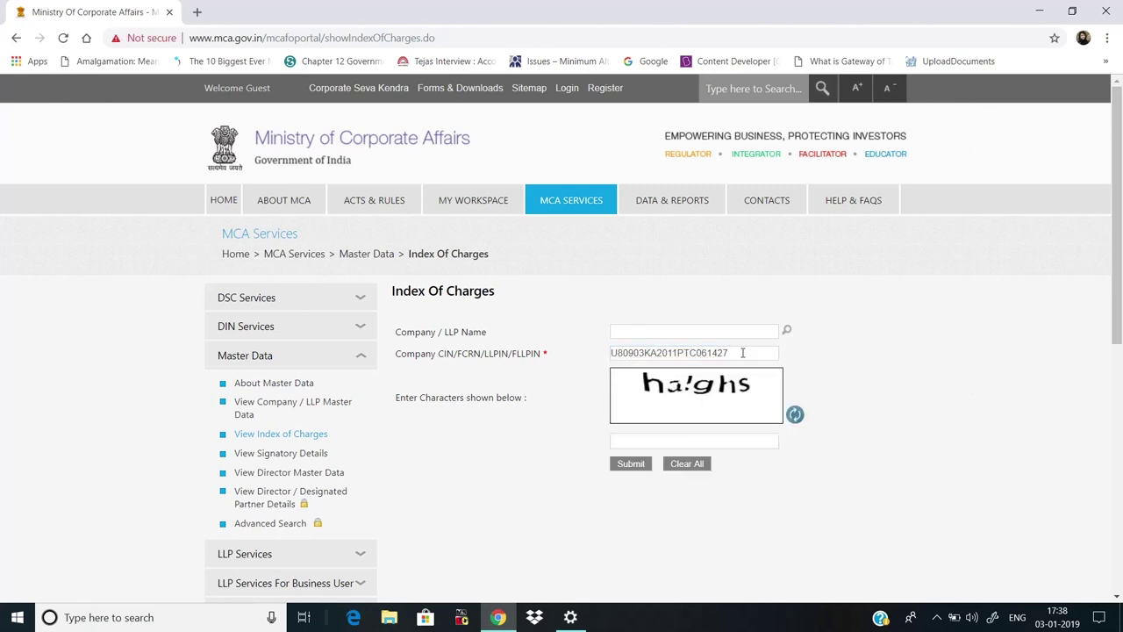
# Check the entered CIN, fill in the captcha, and submit to list registered charges.
pyautogui.moveTo(743, 352); pyautogui.dragTo(574, 354)
pyautogui.click(1037, 296)
pyautogui.click(687, 440)
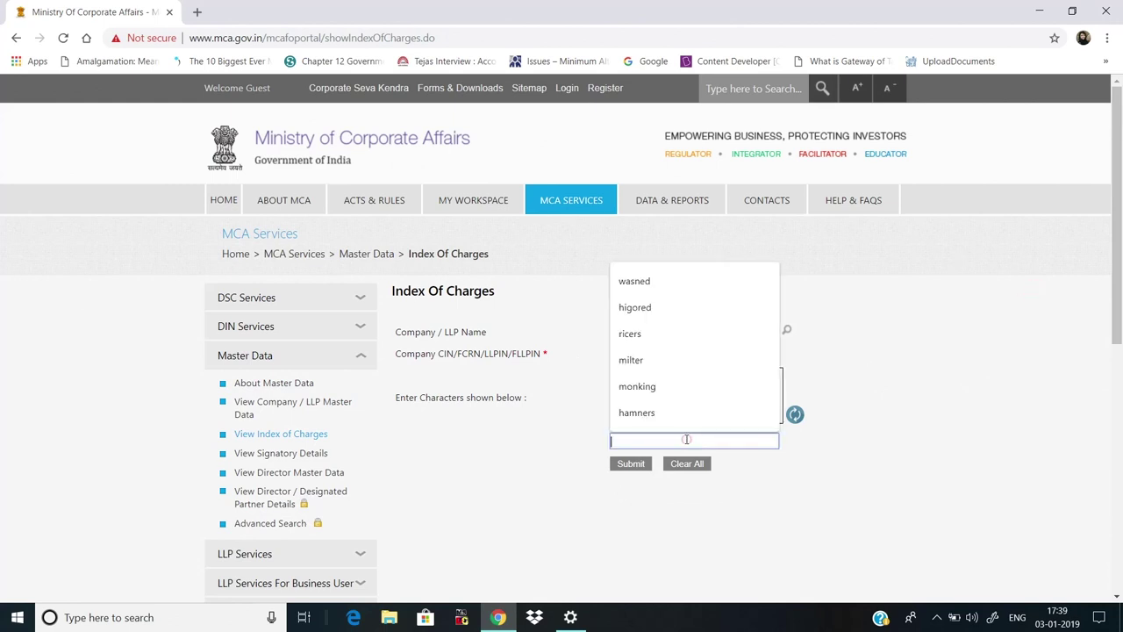
pyautogui.write('h')
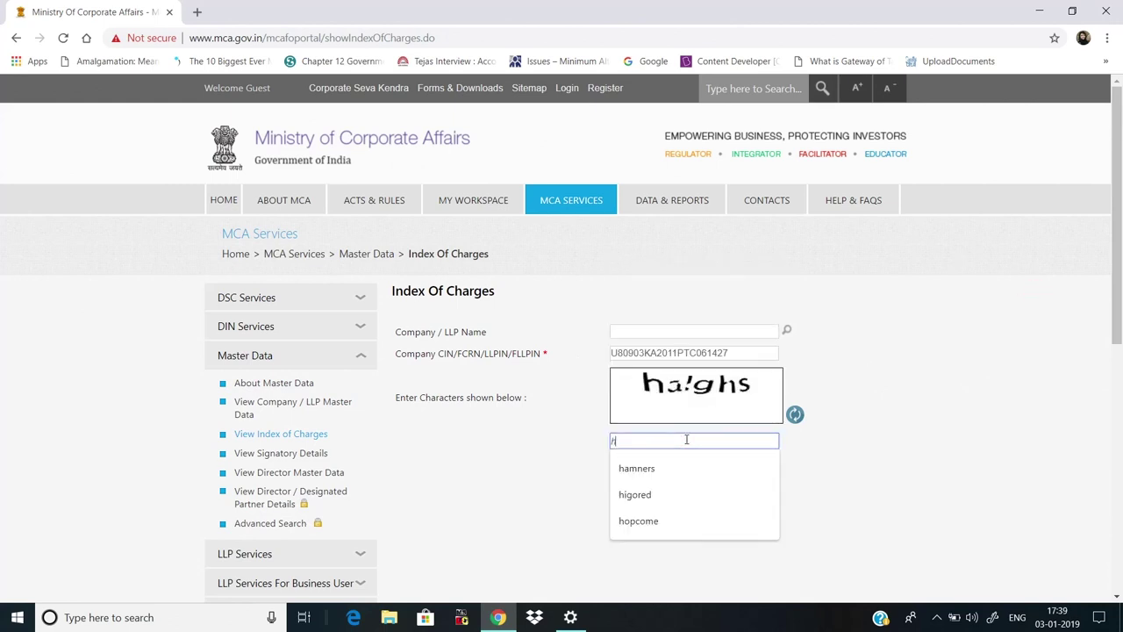
pyautogui.write('alghs')
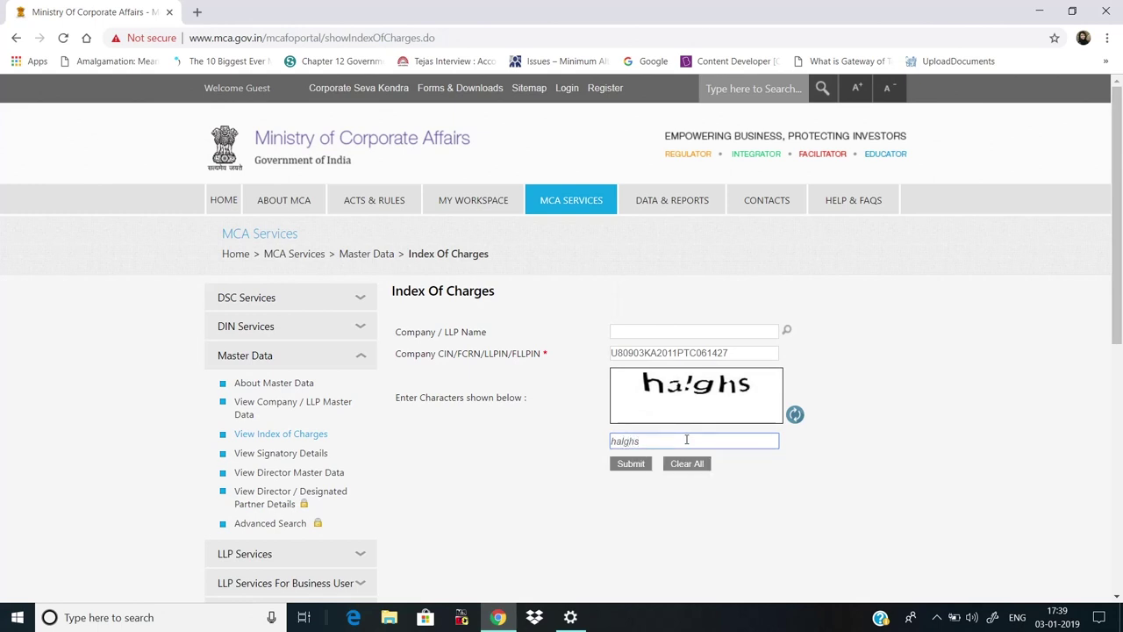
pyautogui.click(631, 465)
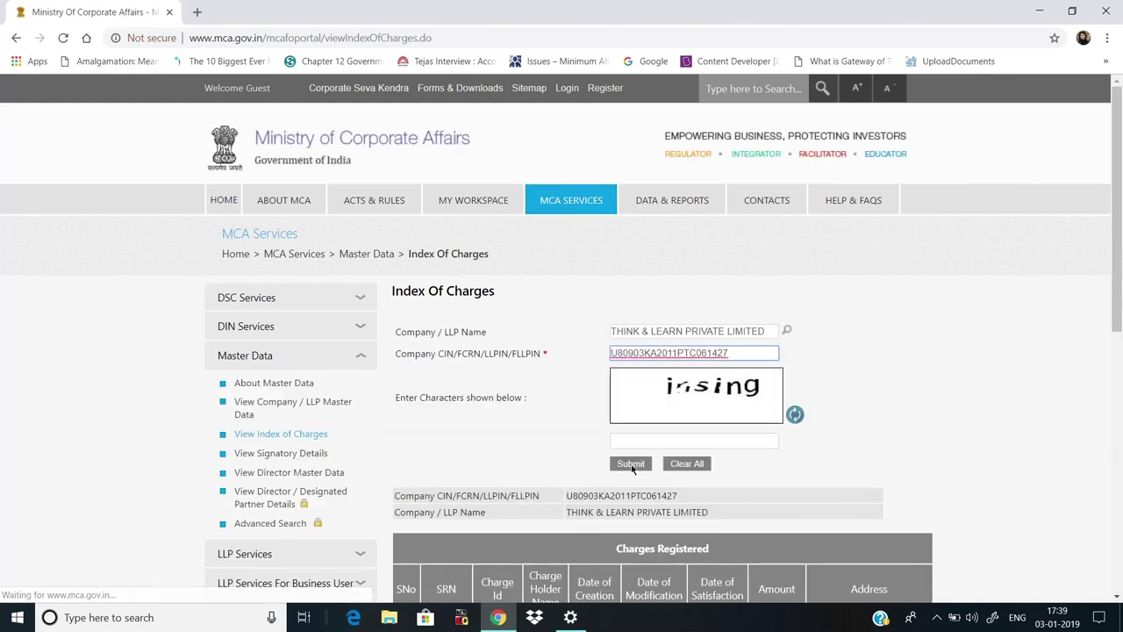
pyautogui.moveTo(1120, 276); pyautogui.dragTo(1117, 457)
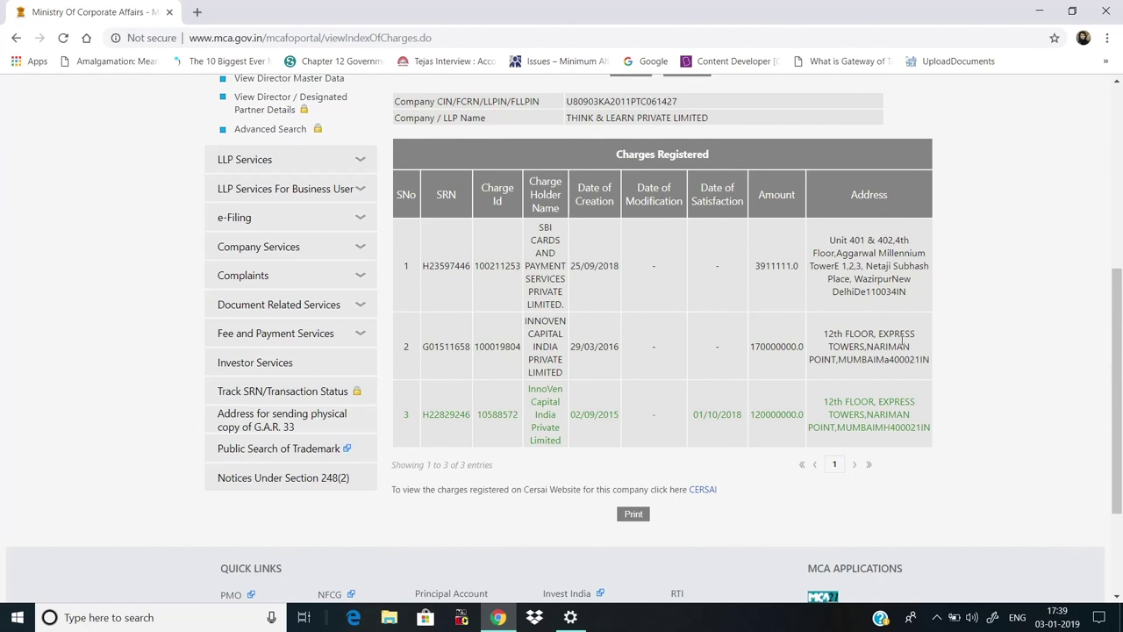
pyautogui.click(1115, 422)
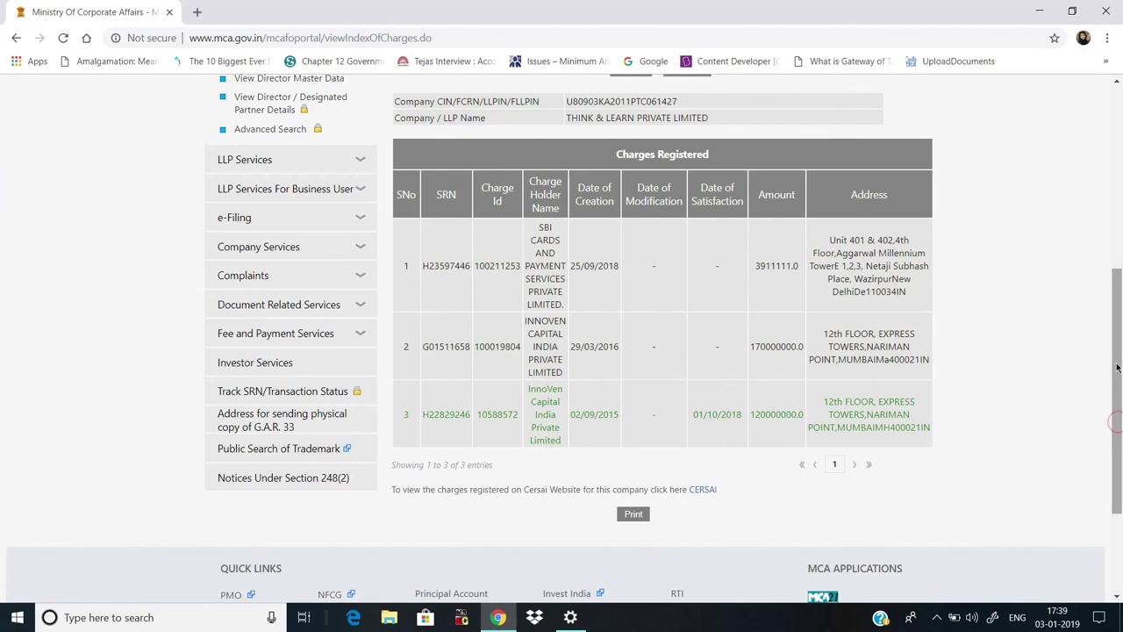
pyautogui.scroll(4, 1117, 367)
# Submit View Signatory Details with CIN U80903KA2011PTC061427 and the captcha filled in.
pyautogui.moveTo(656, 167)
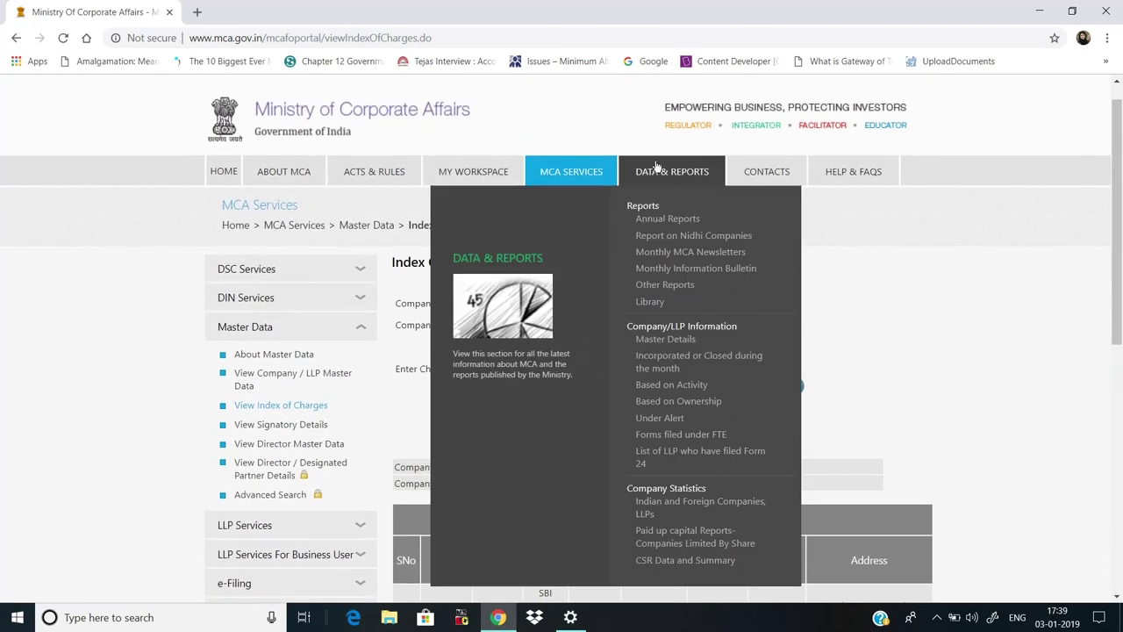
pyautogui.moveTo(574, 172)
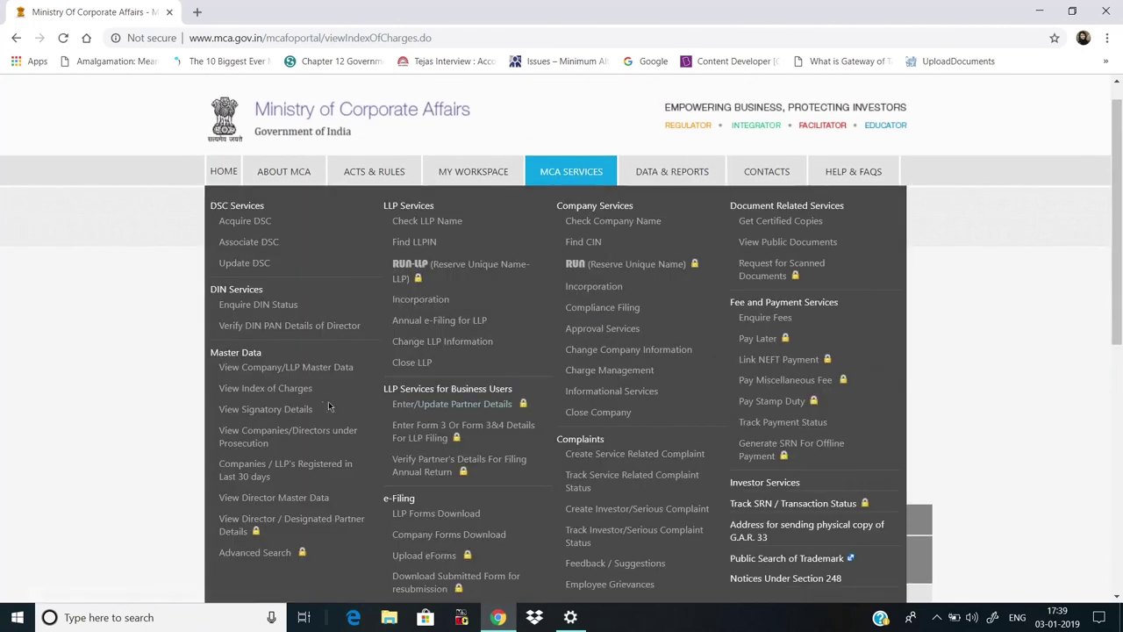
pyautogui.click(302, 410)
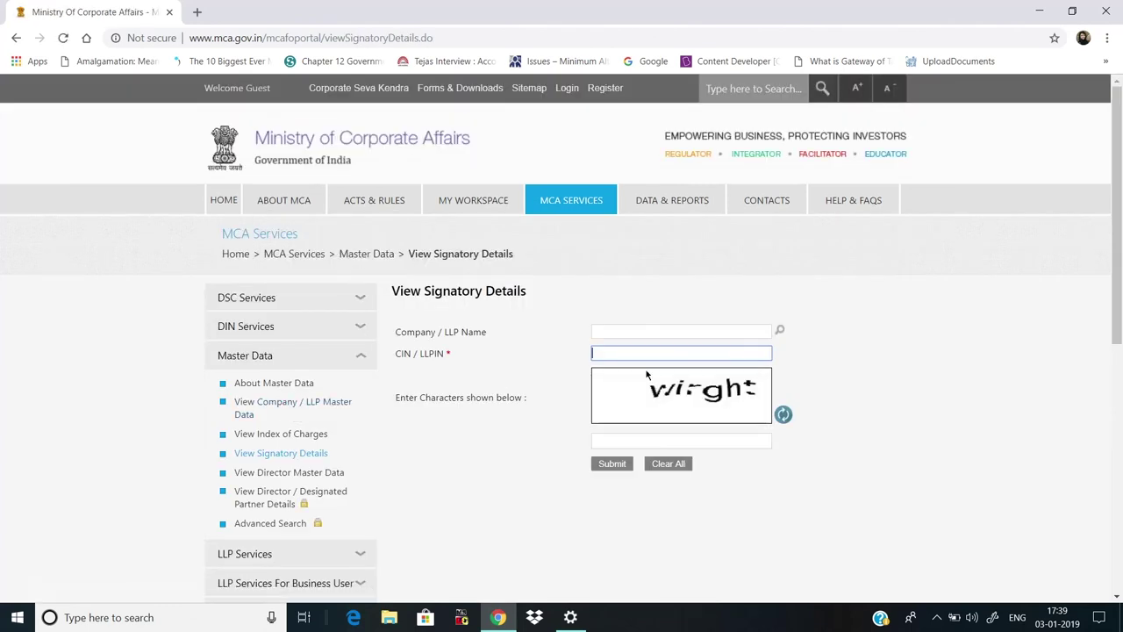
pyautogui.click(673, 355)
pyautogui.rightClick(673, 356)
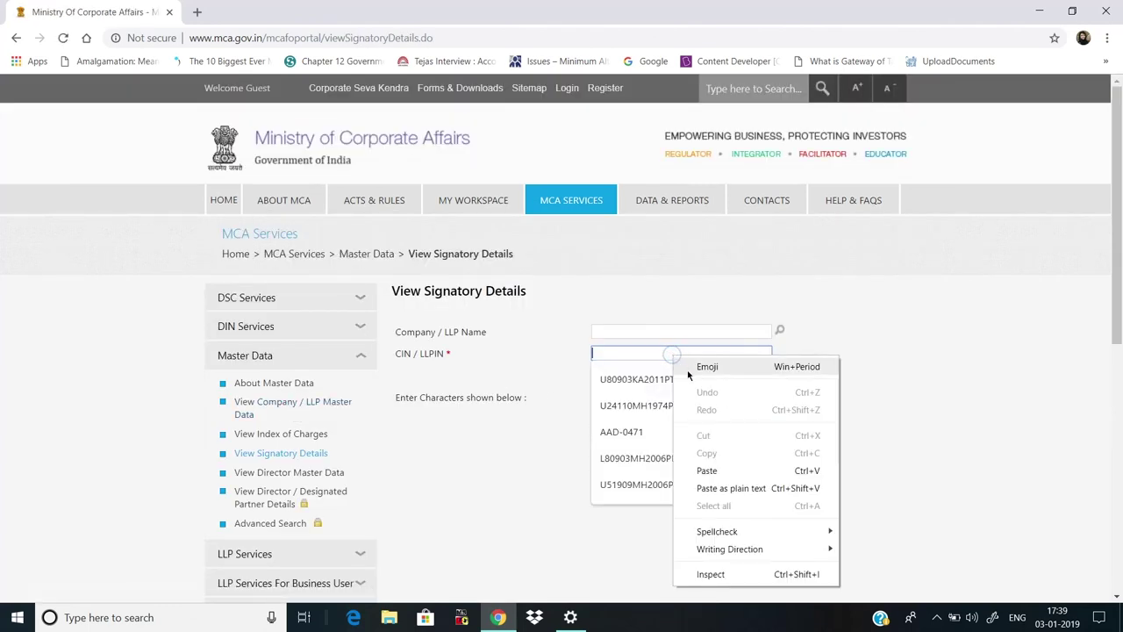
pyautogui.press('Down')
pyautogui.press('Return')
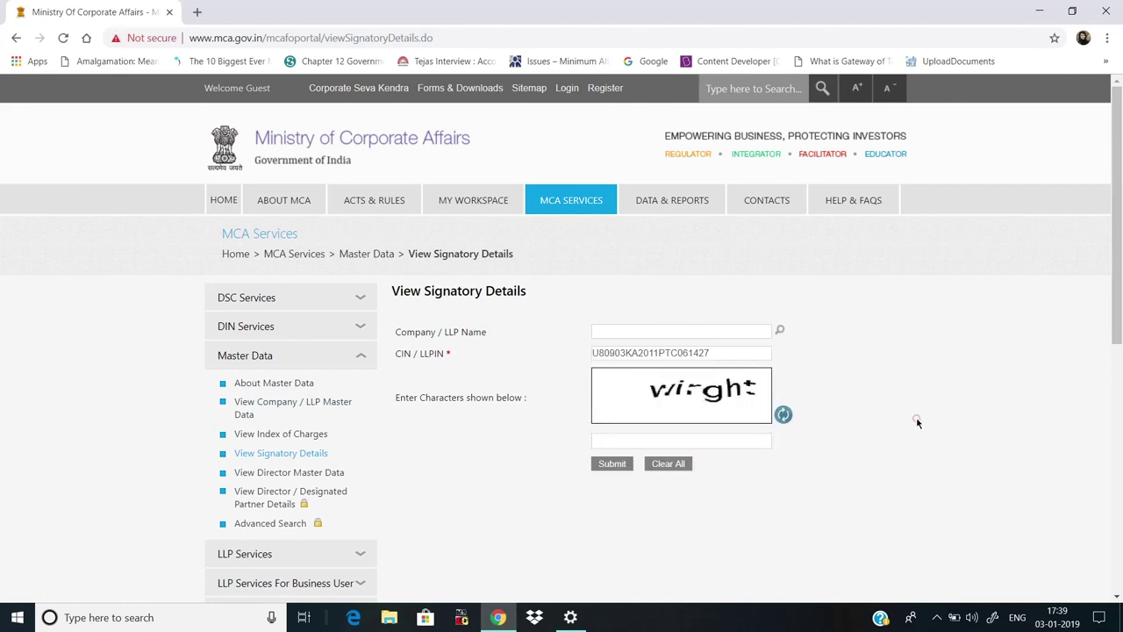
pyautogui.click(685, 440)
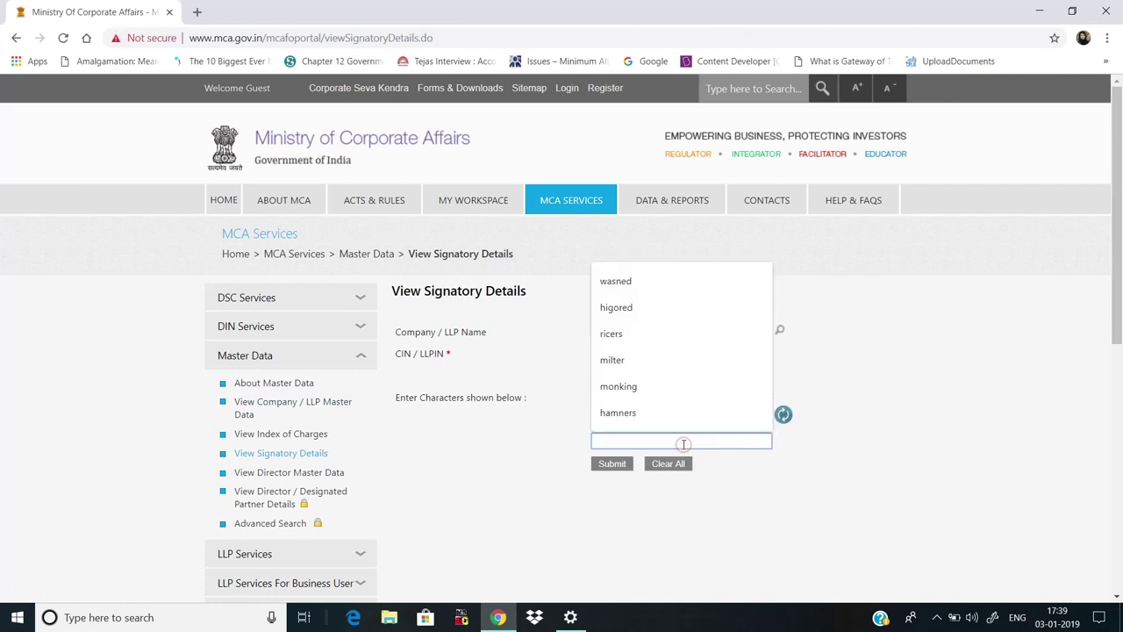
pyautogui.write('wir')
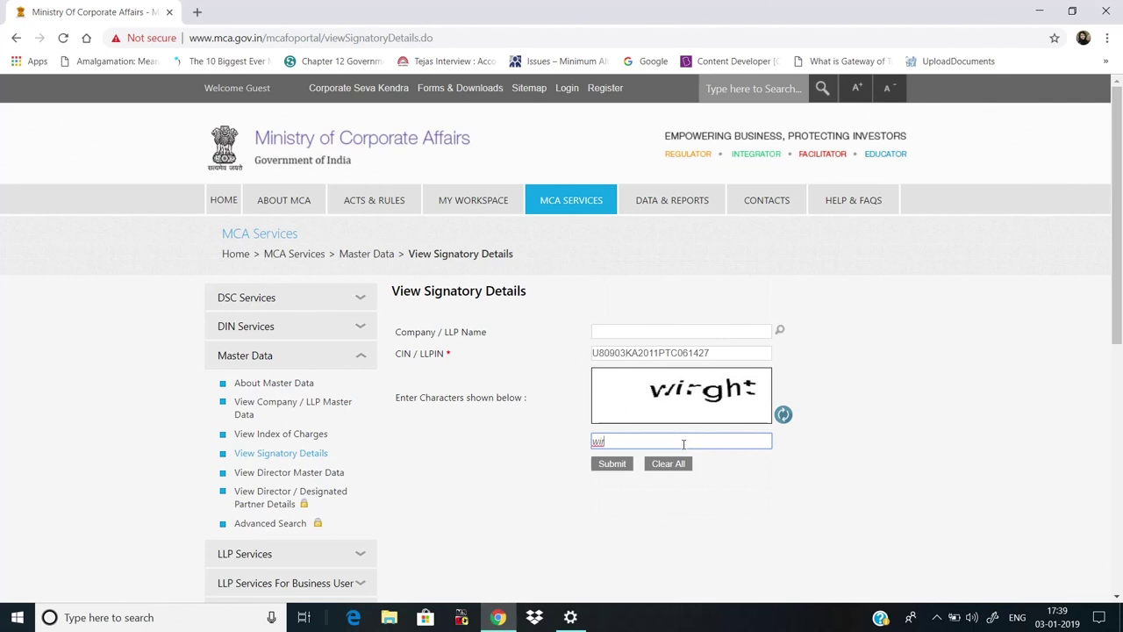
pyautogui.write('ght')
pyautogui.click(612, 464)
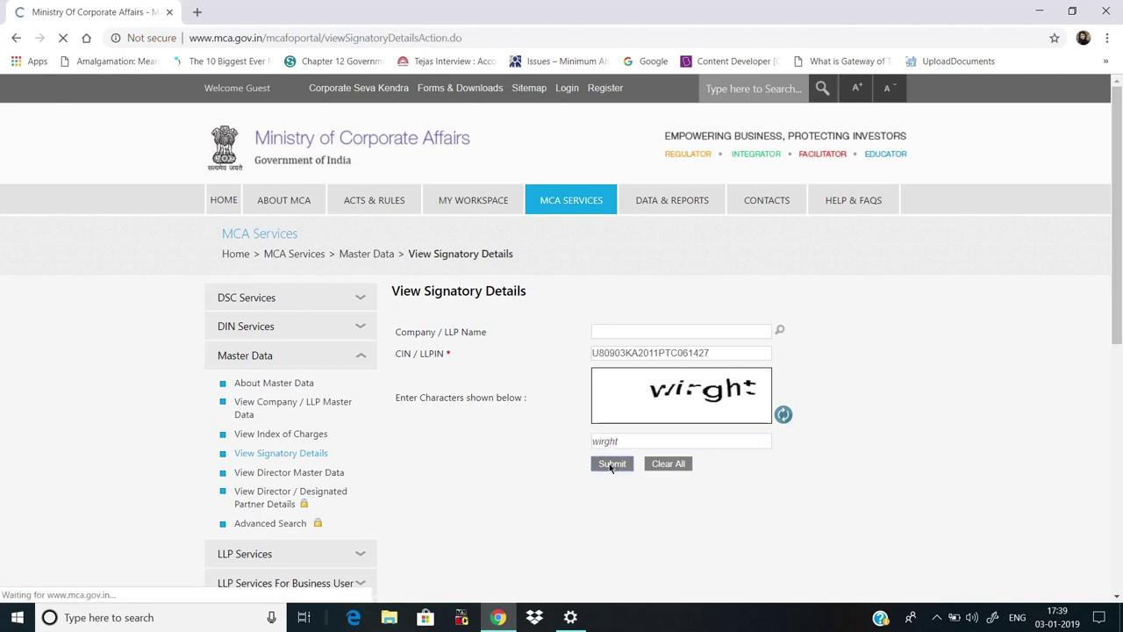
pyautogui.moveTo(1118, 246); pyautogui.dragTo(1113, 414)
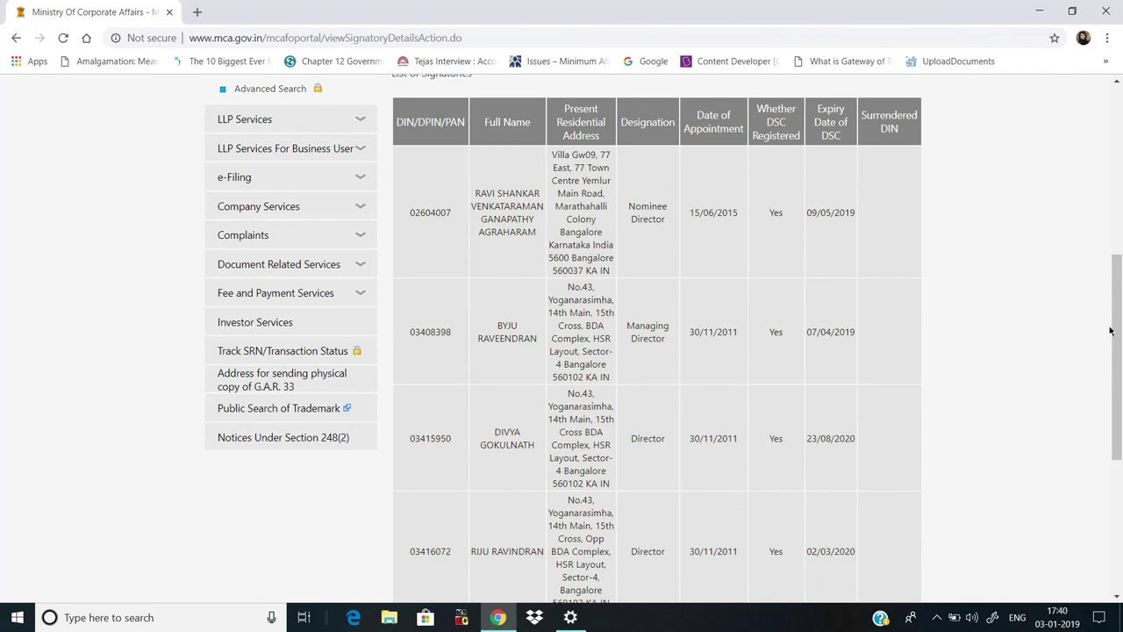
pyautogui.moveTo(1112, 335); pyautogui.dragTo(1114, 218)
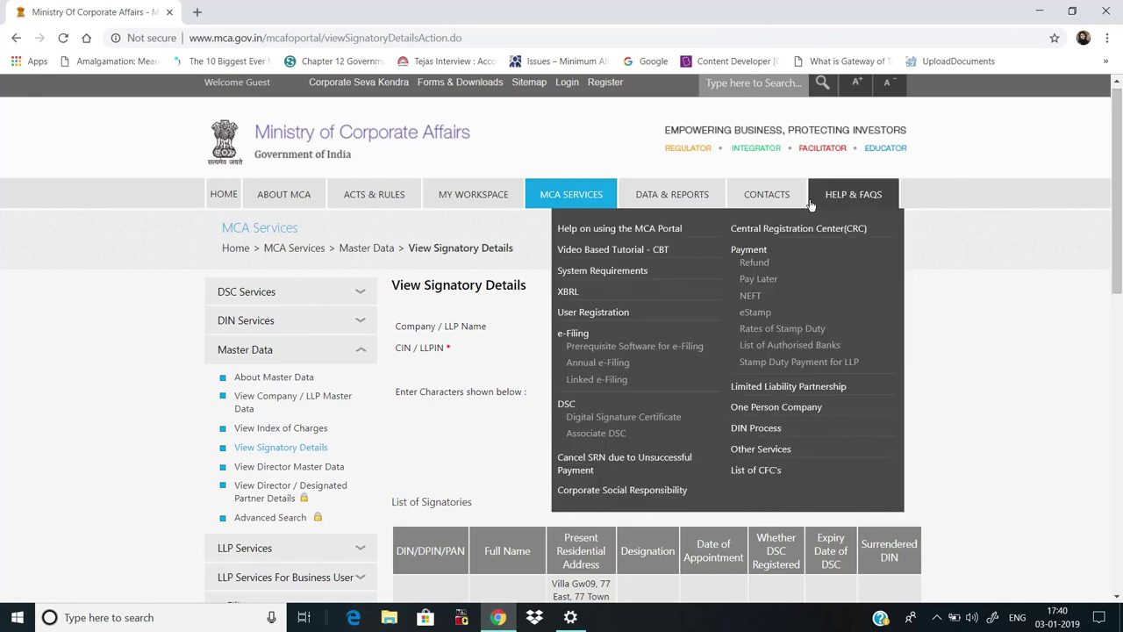
# Open View Public Documents and set the search to use Company CIN only.
pyautogui.moveTo(672, 187)
pyautogui.moveTo(579, 190)
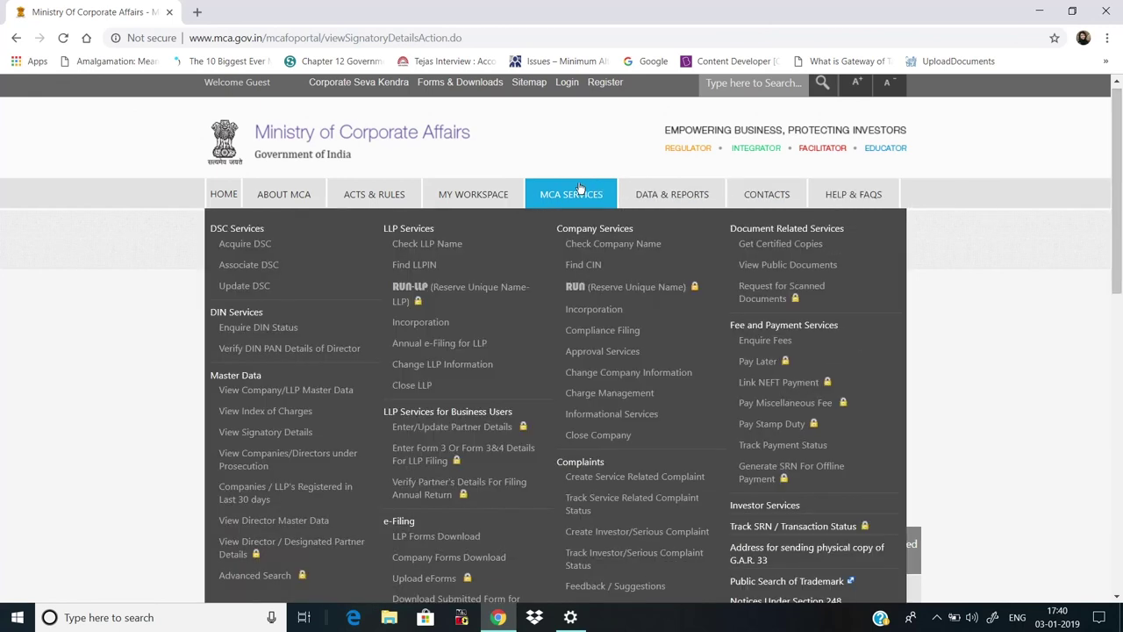
pyautogui.click(792, 265)
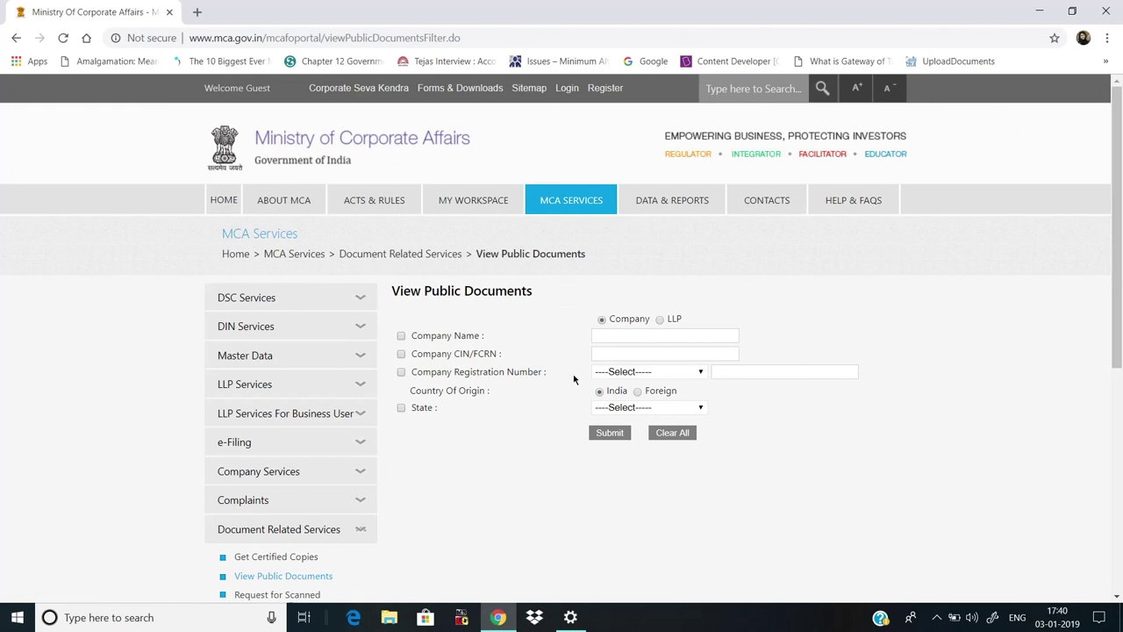
pyautogui.click(402, 336)
pyautogui.click(401, 354)
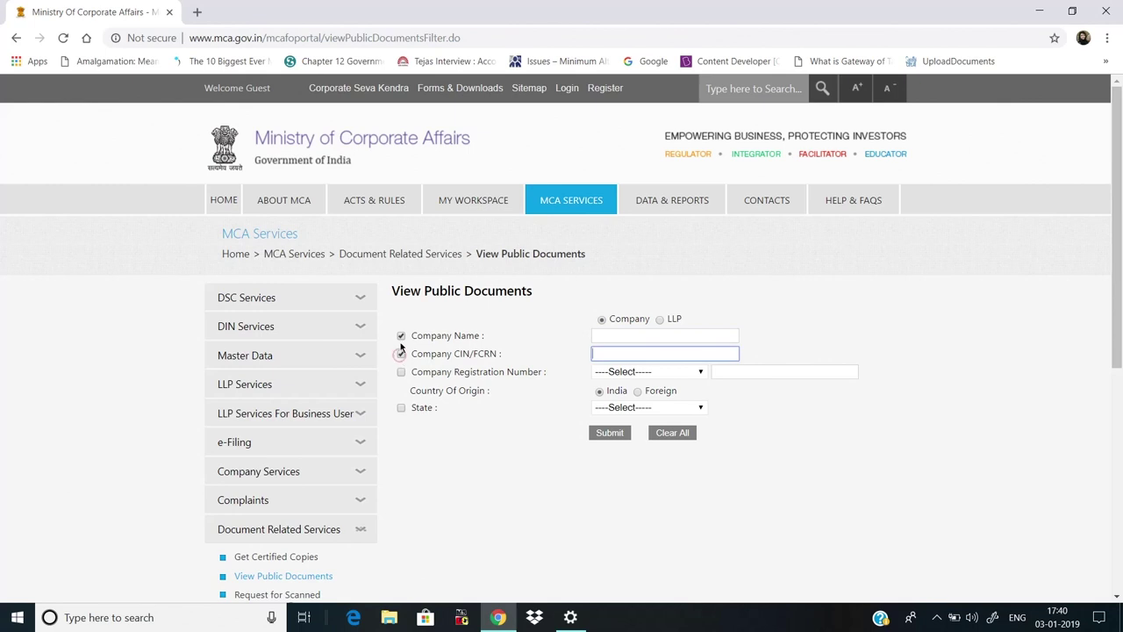
pyautogui.click(401, 336)
# Paste Think & Learn's CIN and run the search to find the company.
pyautogui.click(620, 352)
pyautogui.rightClick(621, 353)
pyautogui.click(664, 469)
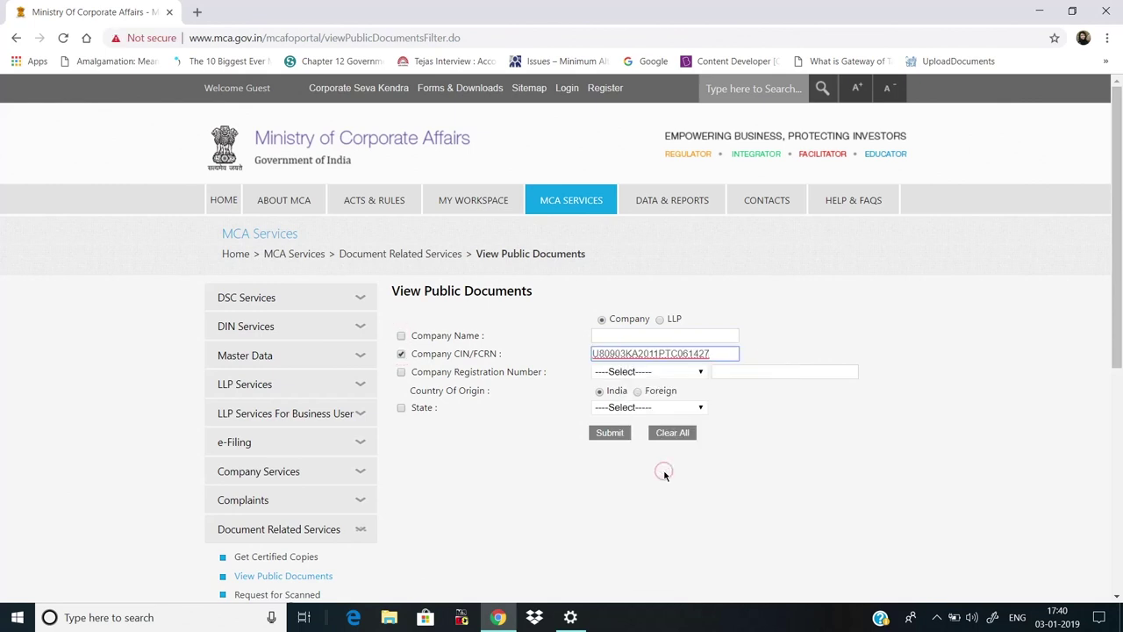
pyautogui.click(809, 450)
pyautogui.click(606, 432)
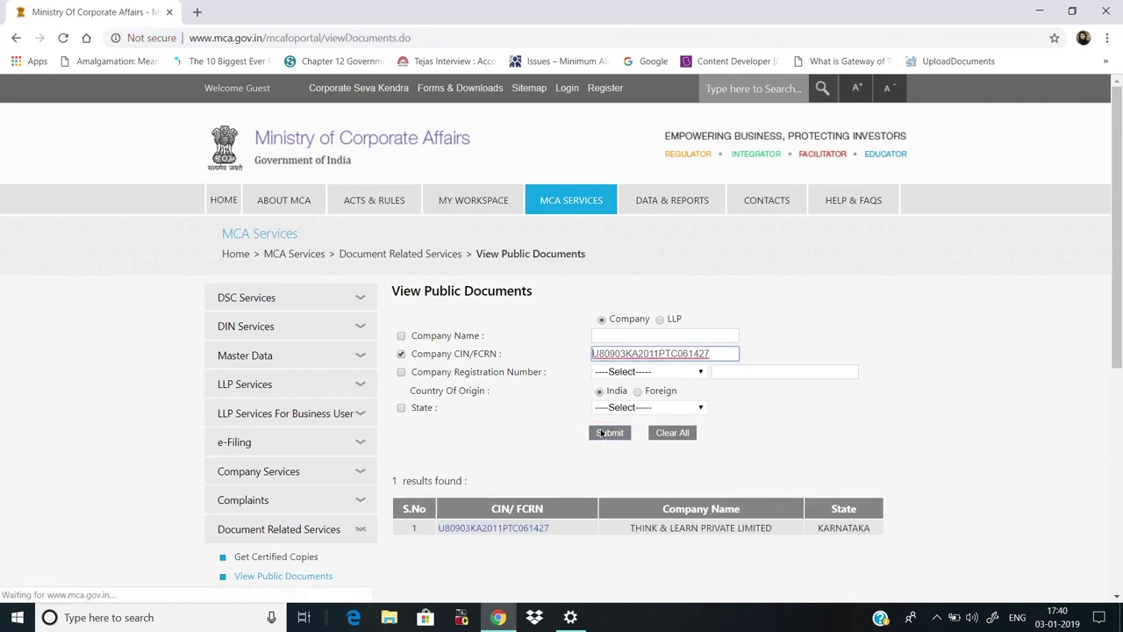
pyautogui.moveTo(1117, 322); pyautogui.dragTo(1118, 412)
# Filter Think & Learn's documents to Annual Returns and Balance Sheet eForms filed in 2017.
pyautogui.click(522, 355)
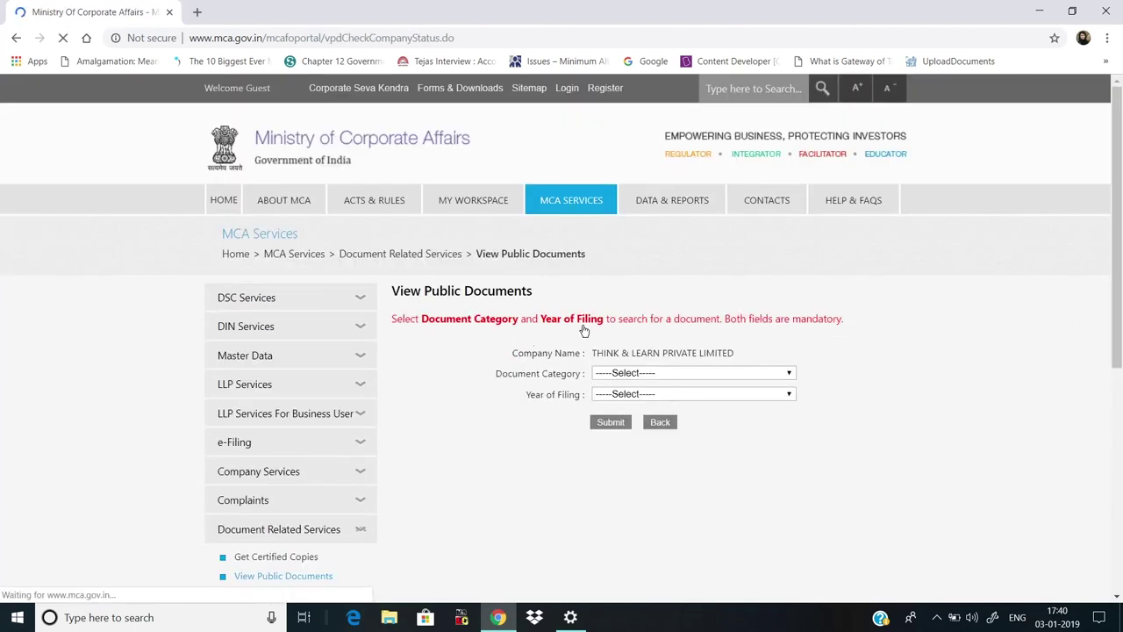
pyautogui.click(780, 373)
pyautogui.click(780, 373)
pyautogui.click(780, 373)
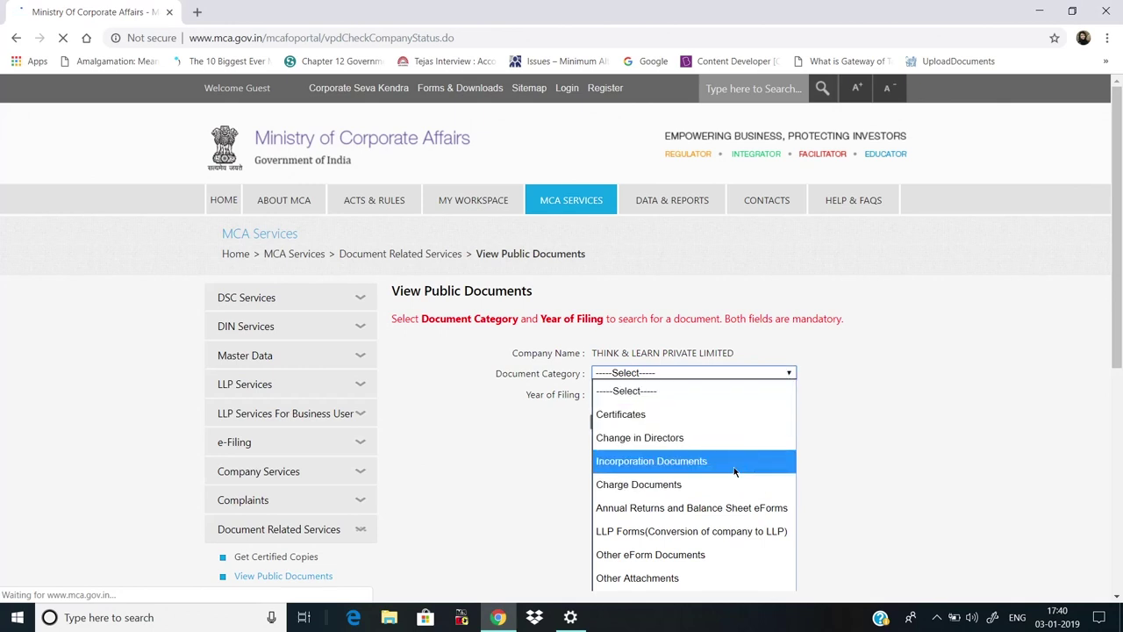
pyautogui.click(727, 507)
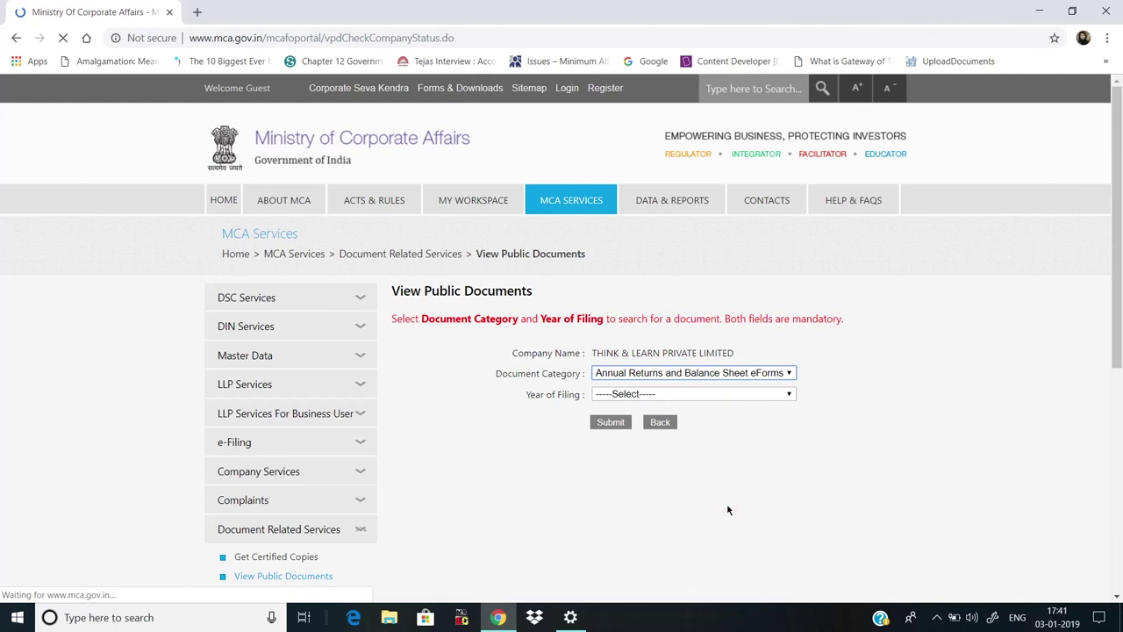
pyautogui.click(782, 393)
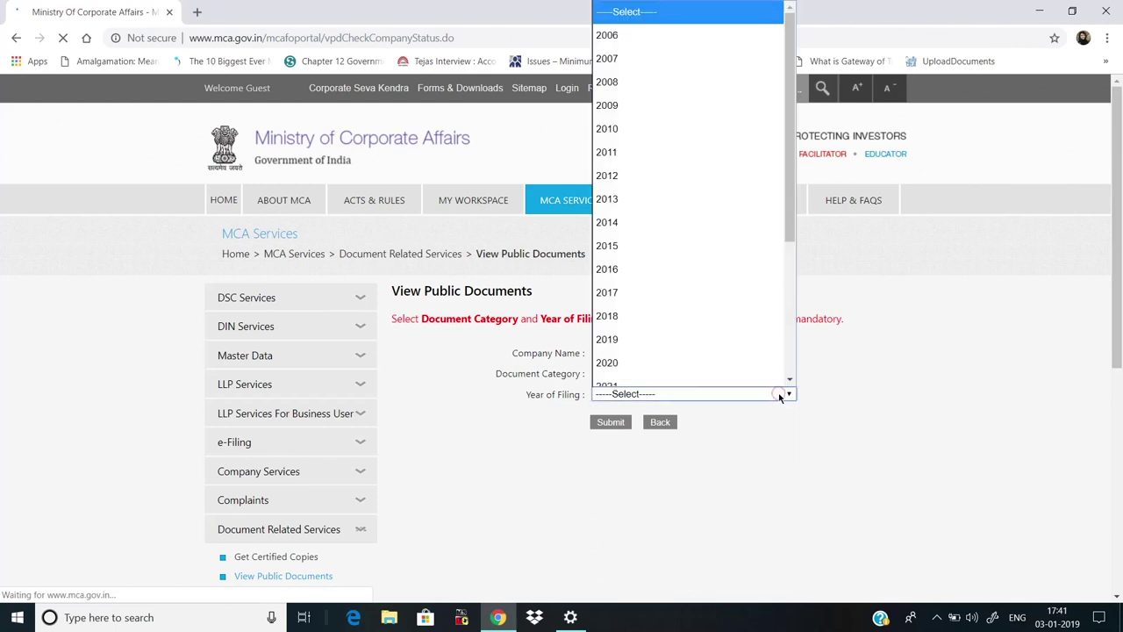
pyautogui.click(658, 278)
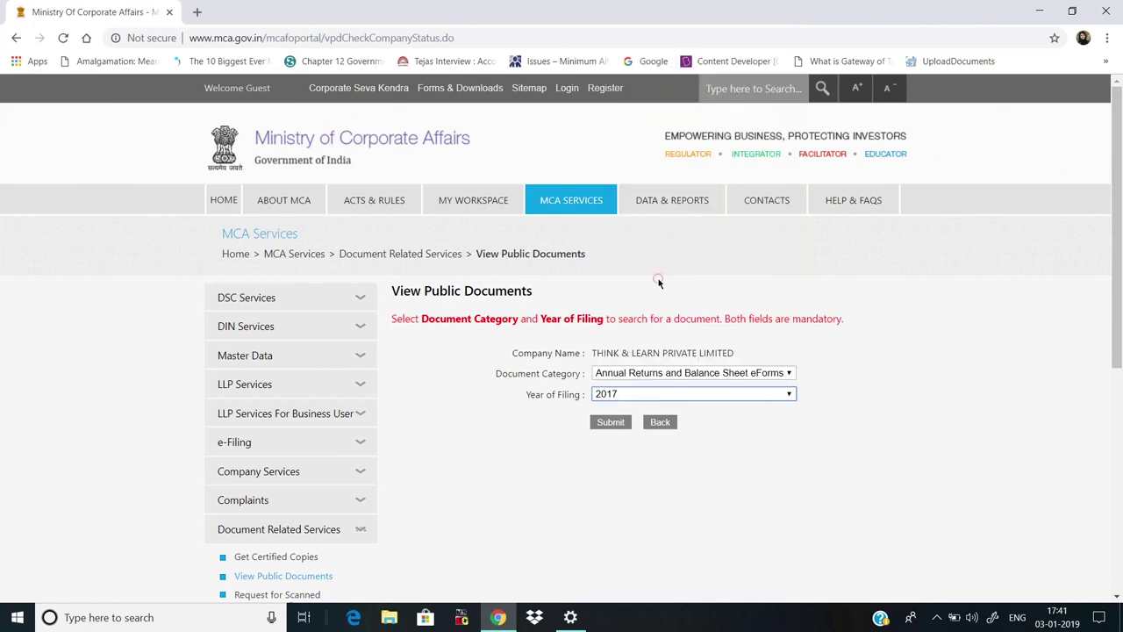
pyautogui.click(612, 422)
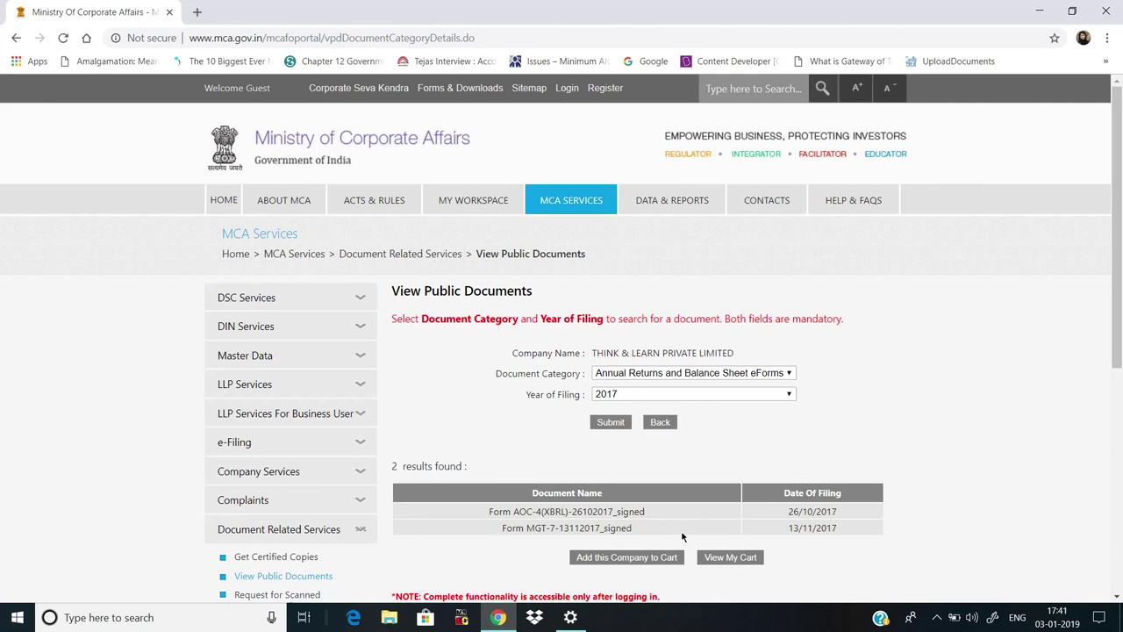
# Add the company to the cart and sign in using the saved login and captcha.
pyautogui.click(643, 560)
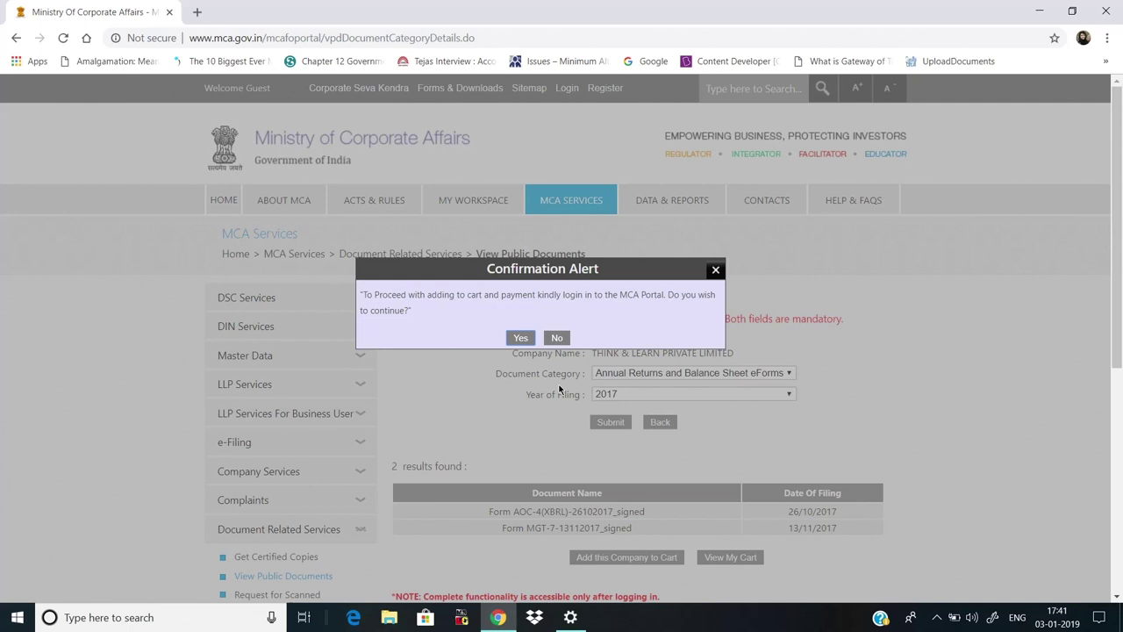
pyautogui.click(523, 338)
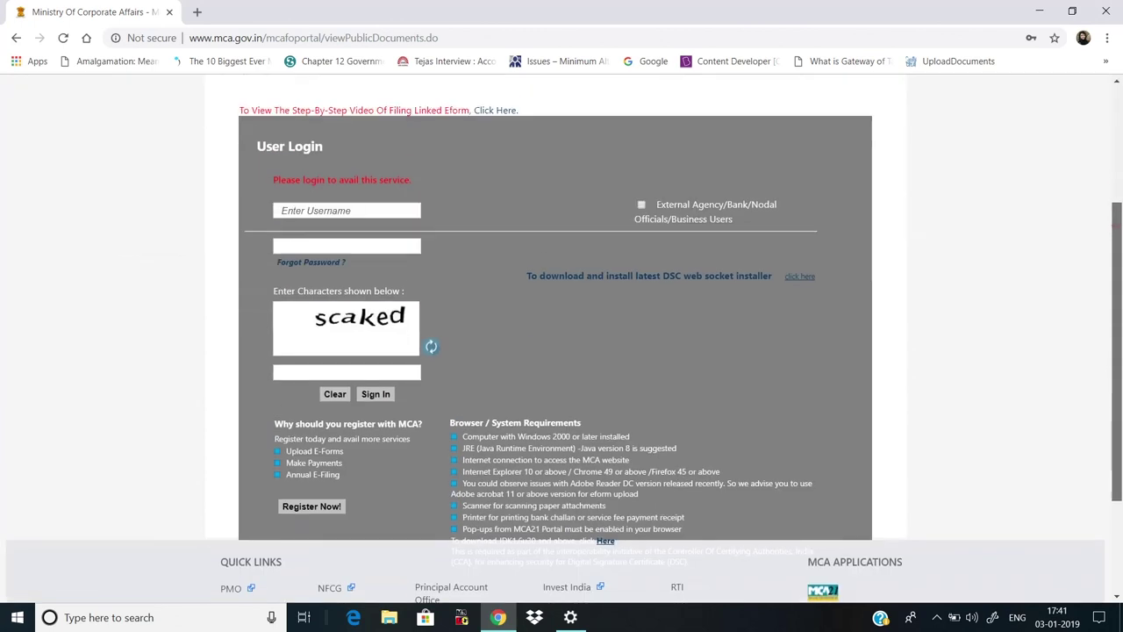
pyautogui.scroll(-3, 1102, 221)
pyautogui.click(353, 200)
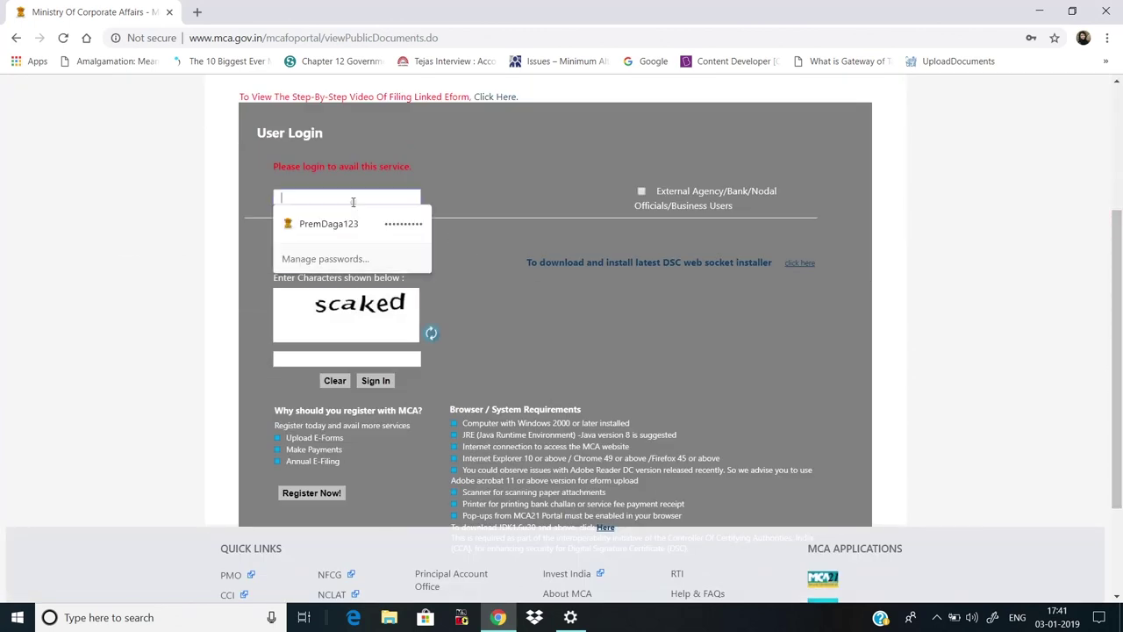
pyautogui.click(350, 223)
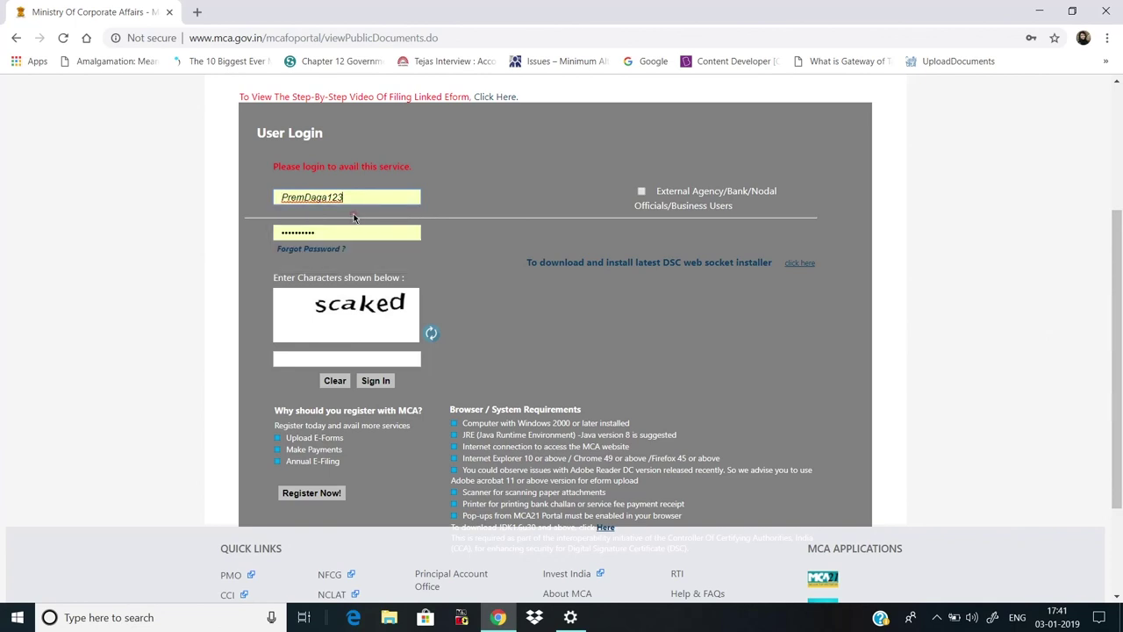
pyautogui.click(361, 358)
pyautogui.write('sca')
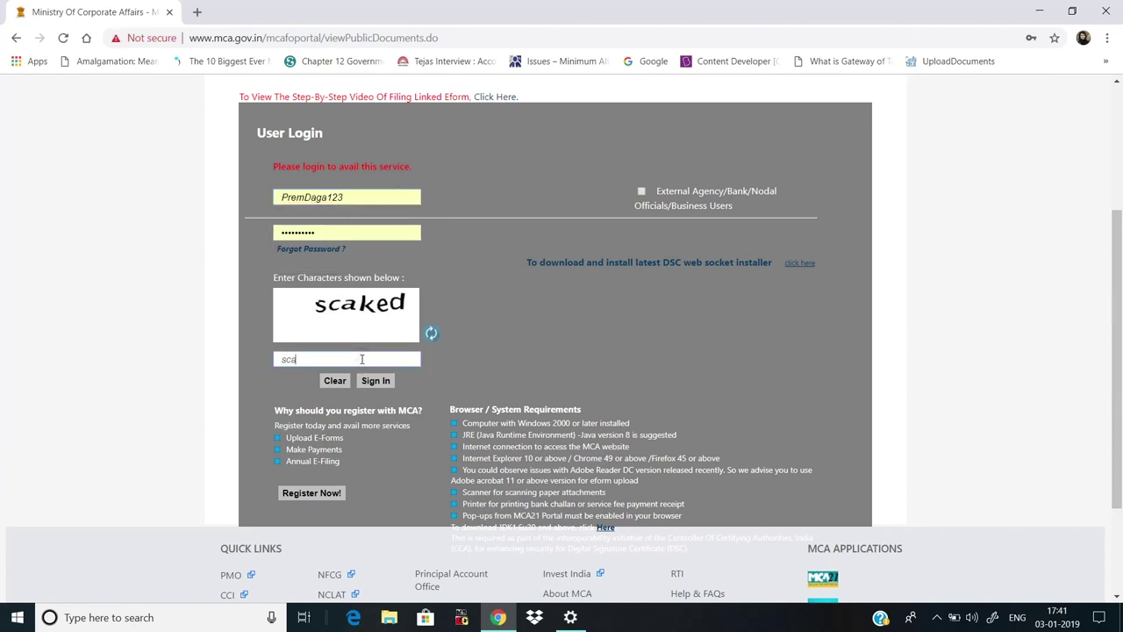
pyautogui.write('ked')
pyautogui.click(373, 381)
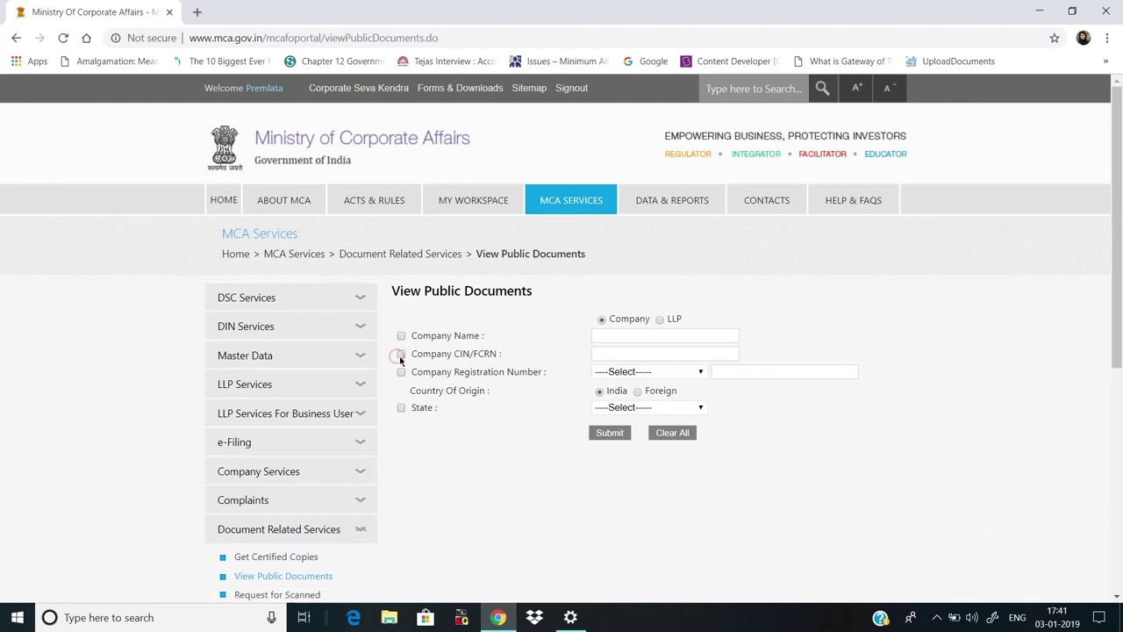
# Search View Public Documents again using Think & Learn's pasted CIN.
pyautogui.click(402, 353)
pyautogui.click(612, 353)
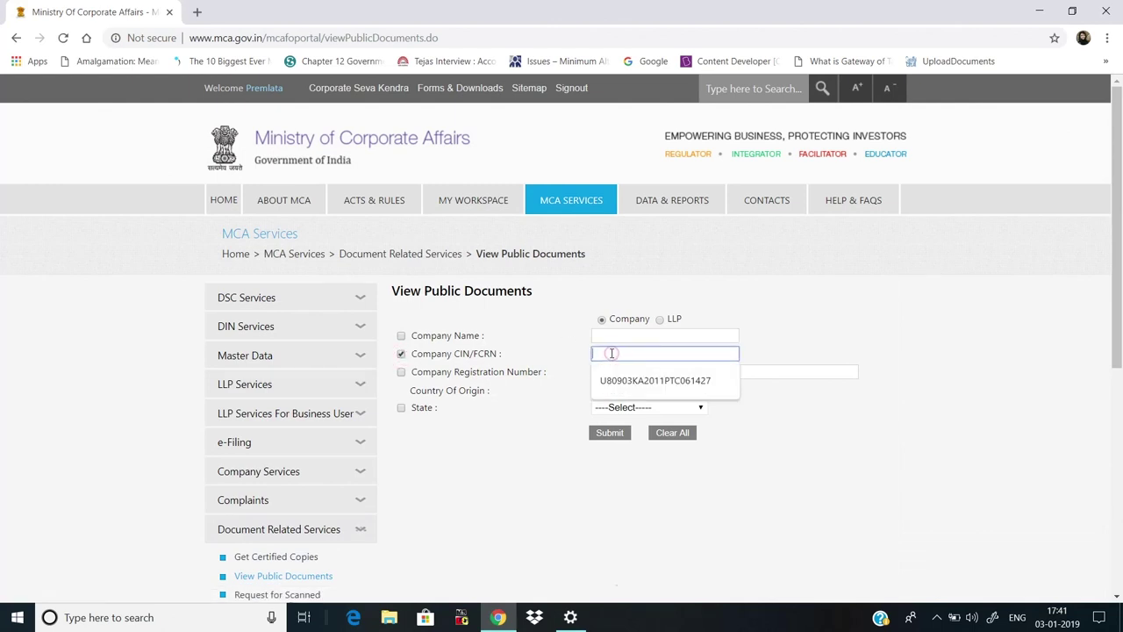
pyautogui.rightClick(612, 354)
pyautogui.click(647, 469)
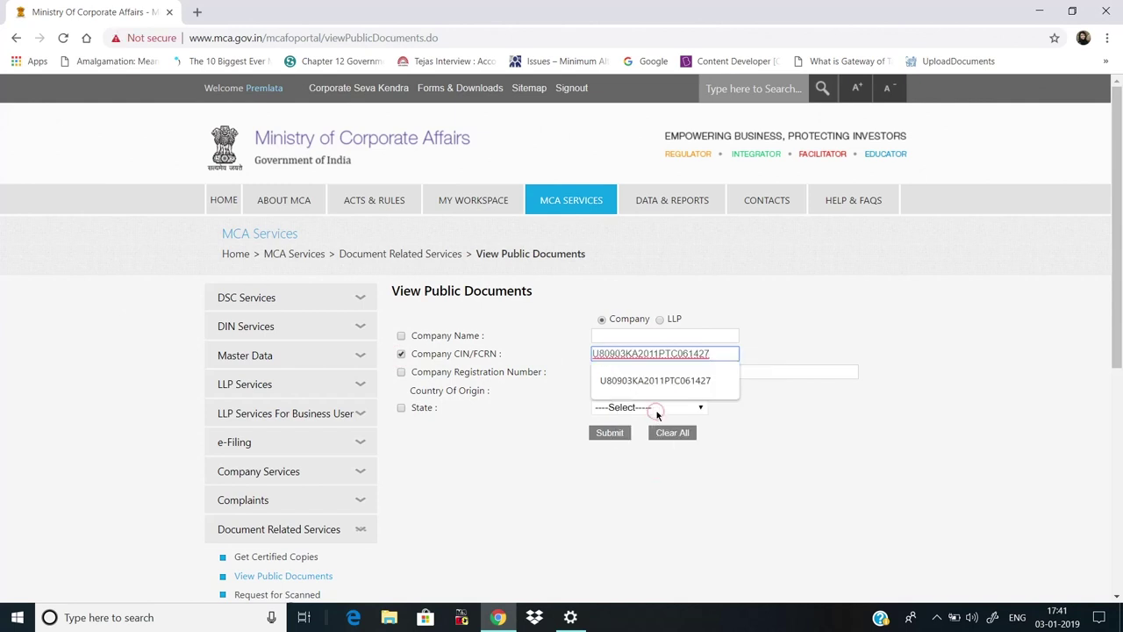
pyautogui.click(605, 434)
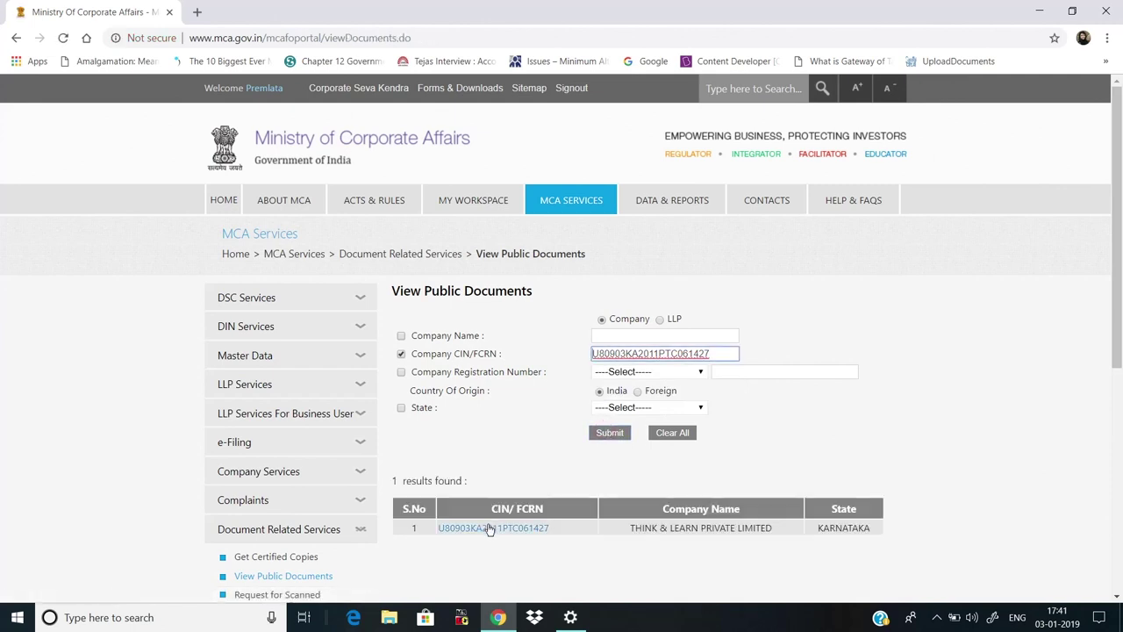
# Filter the company's documents to Annual Returns and Balance Sheet eForms filed in 2016.
pyautogui.click(489, 528)
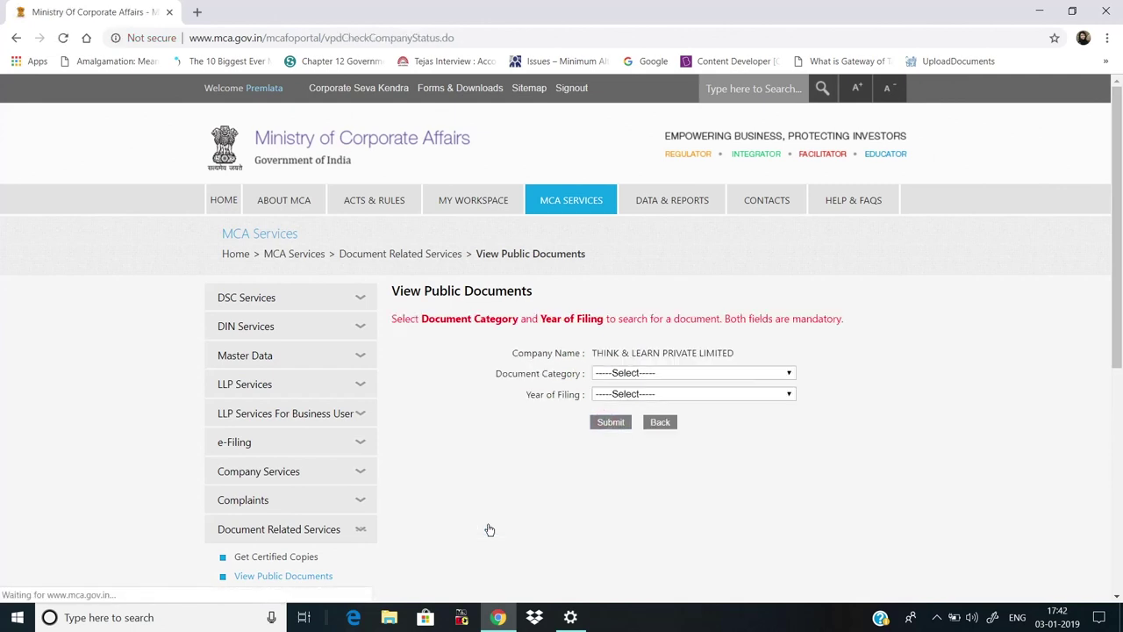
pyautogui.click(775, 378)
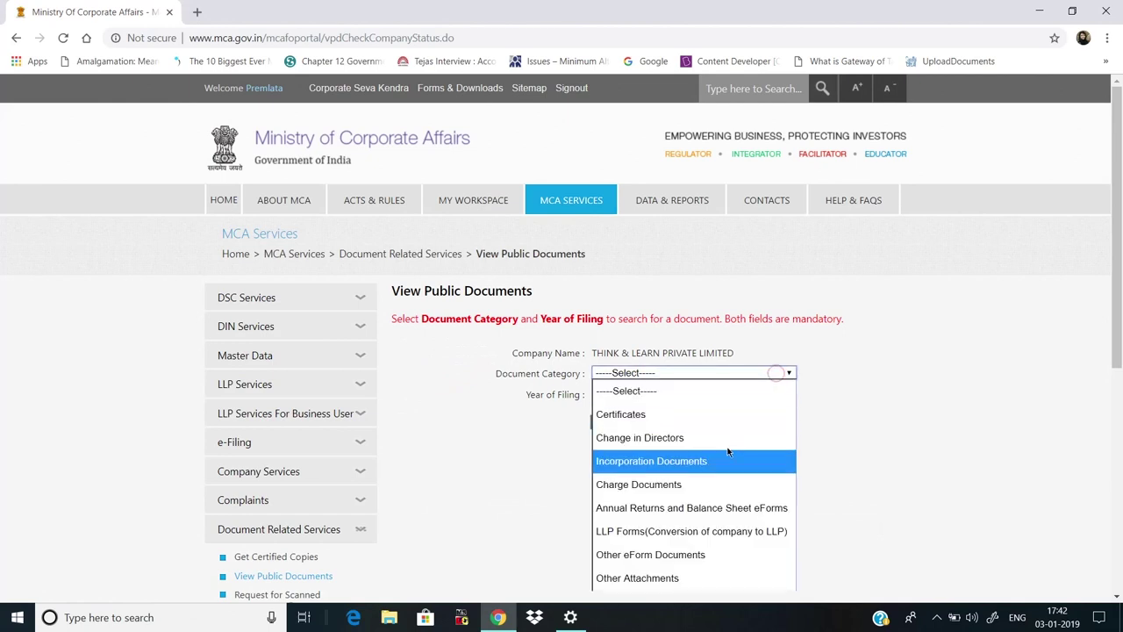
pyautogui.click(699, 518)
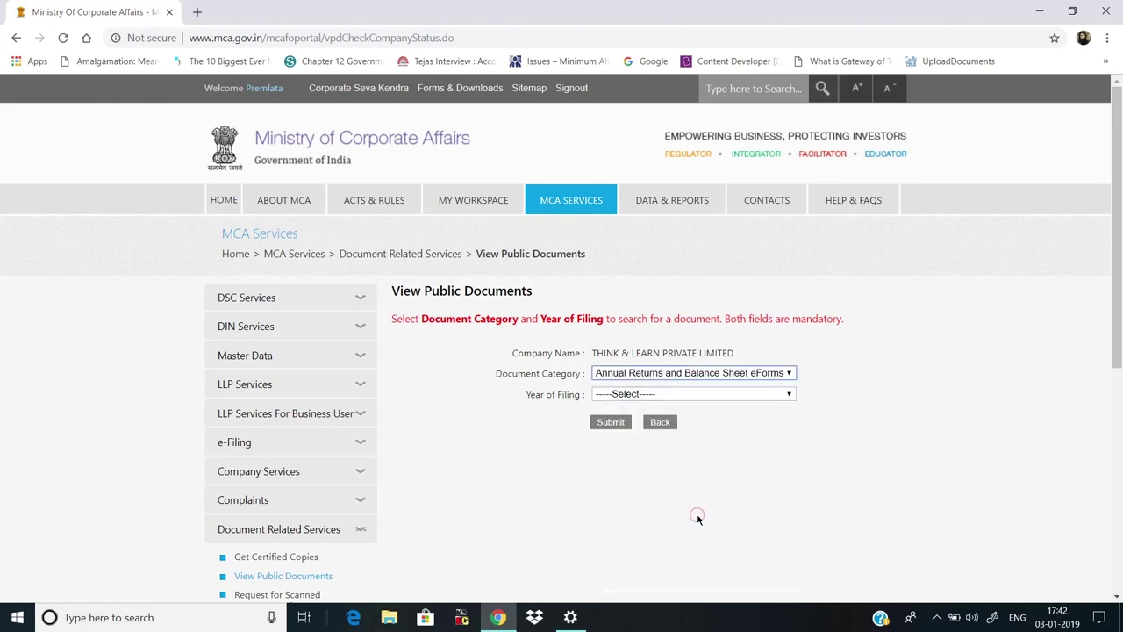
pyautogui.click(771, 396)
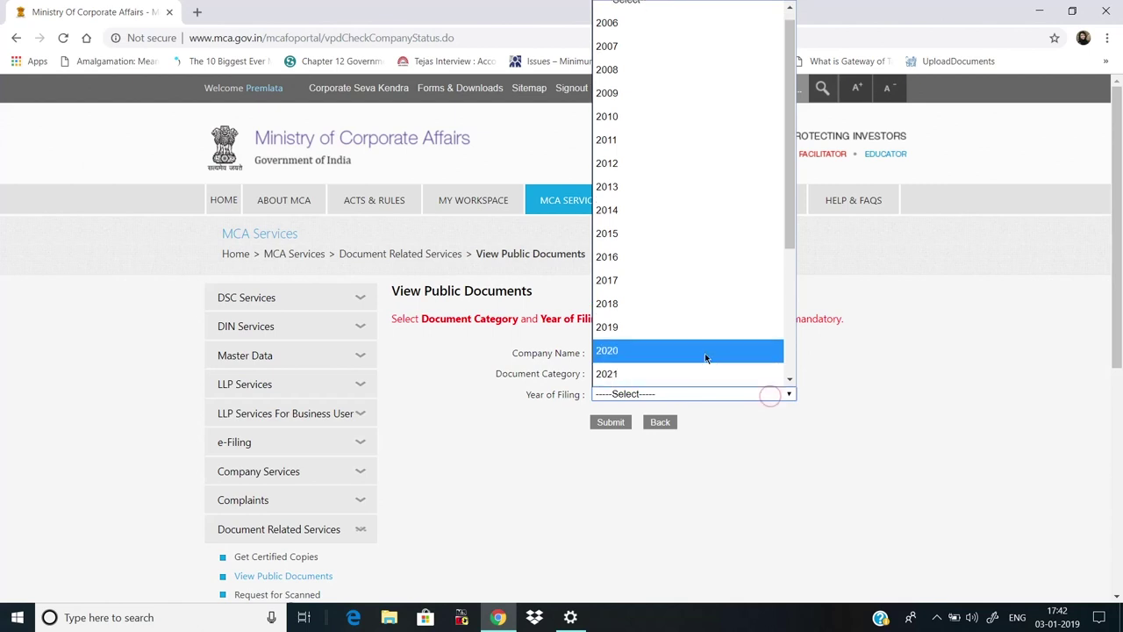
pyautogui.click(702, 257)
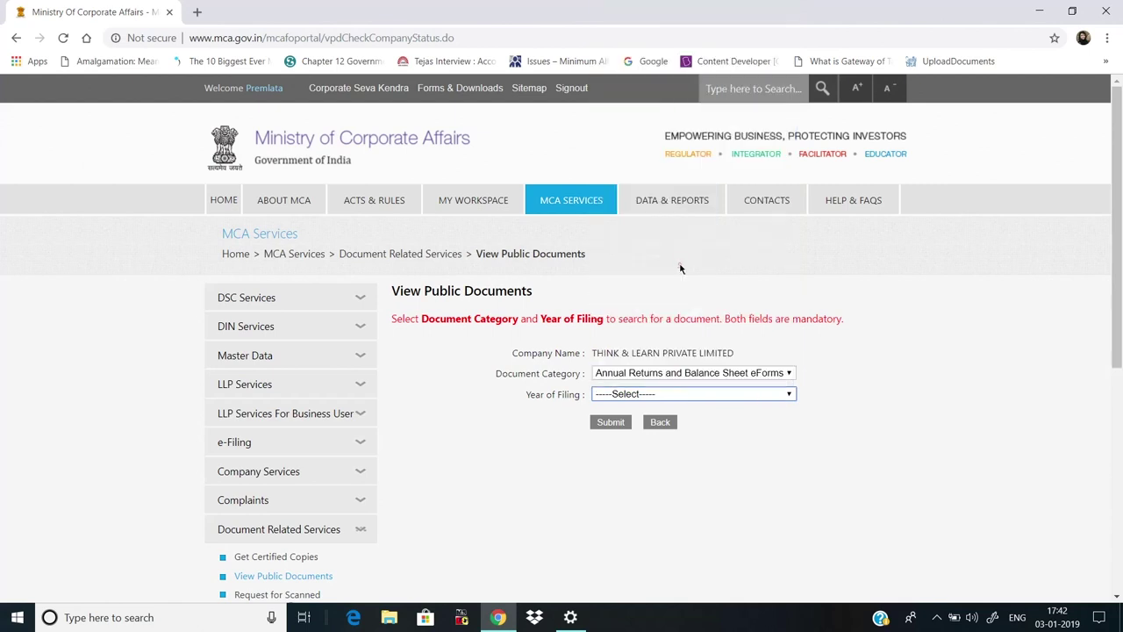
pyautogui.click(608, 424)
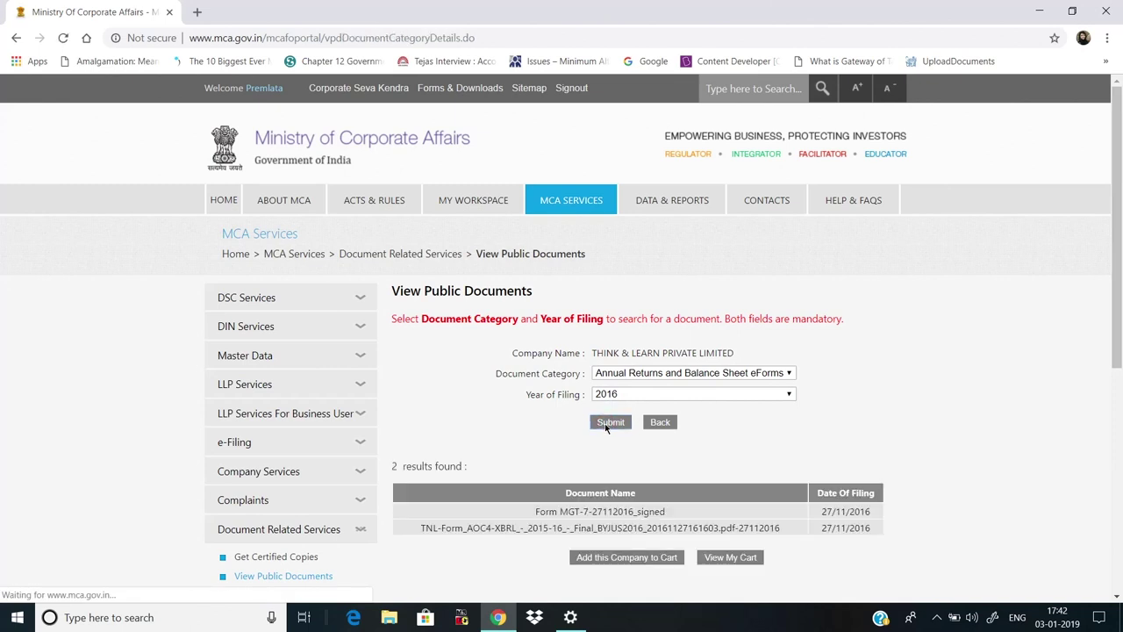
# Add Think & Learn Private Limited to the cart and proceed to its Rs 100.0 fee.
pyautogui.moveTo(1119, 260); pyautogui.dragTo(1106, 389)
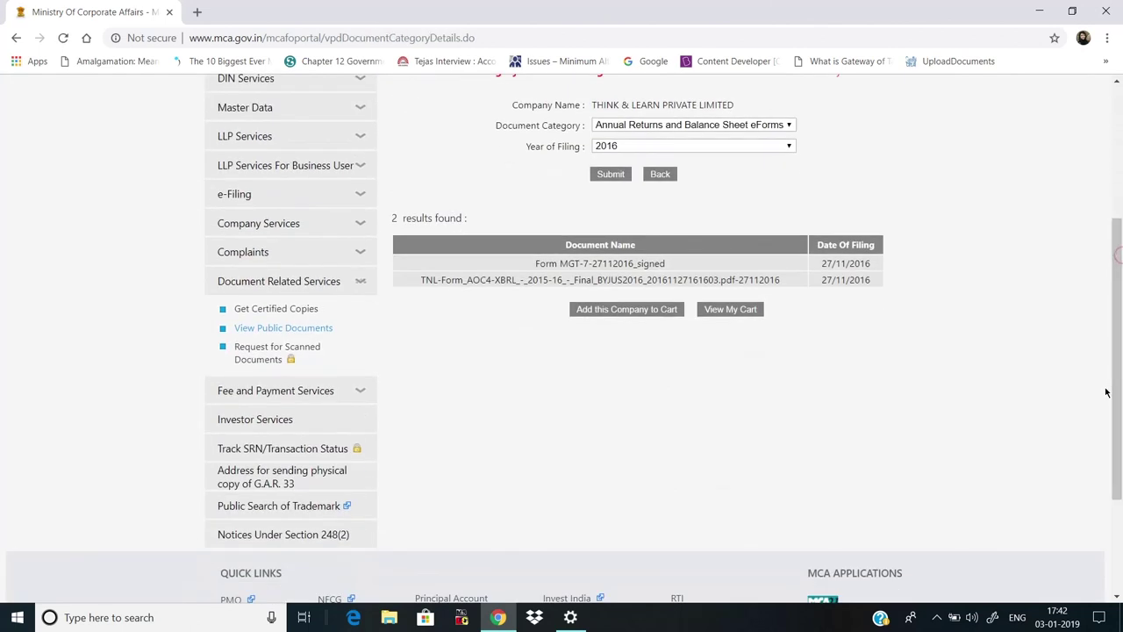
pyautogui.click(634, 310)
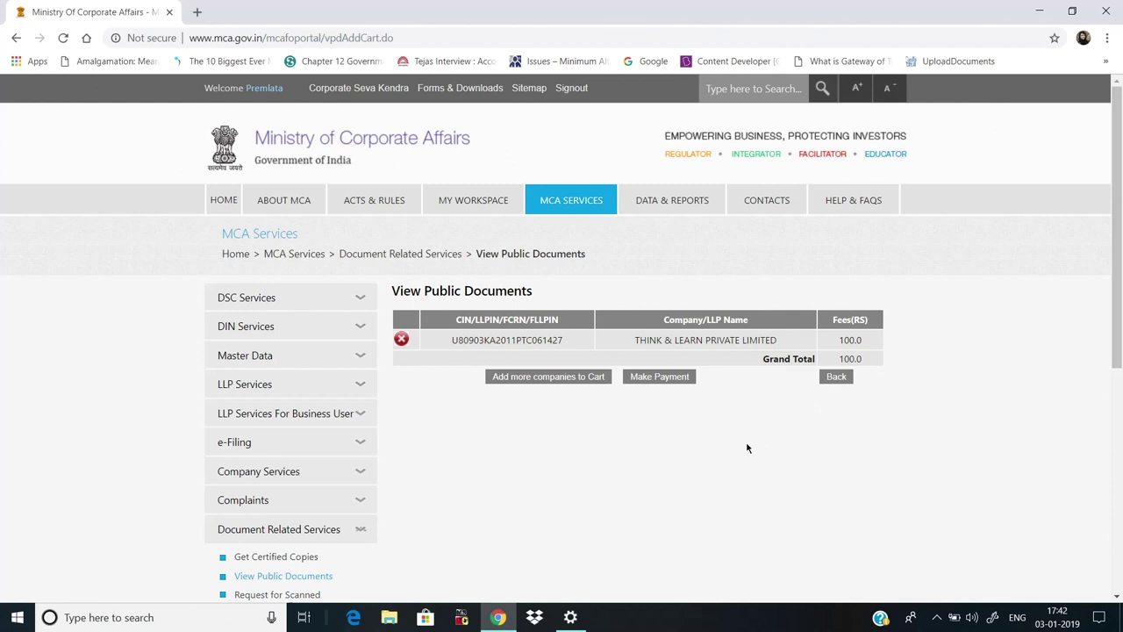
pyautogui.click(672, 377)
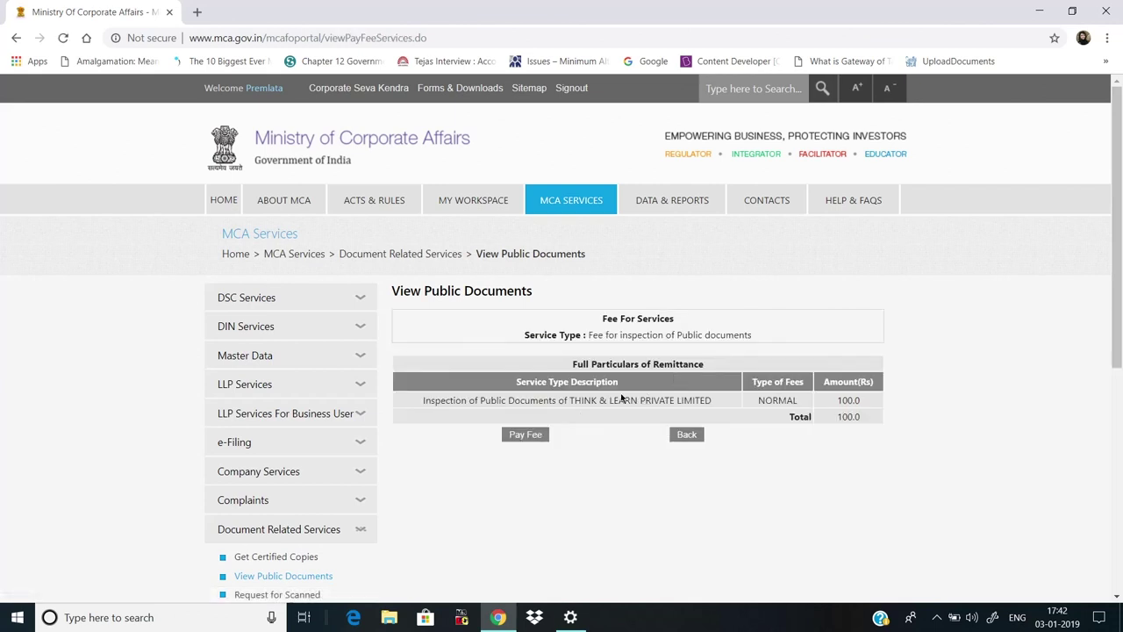
# Pay the Rs 100.0 fee for inspecting Think & Learn's public documents.
pyautogui.click(514, 437)
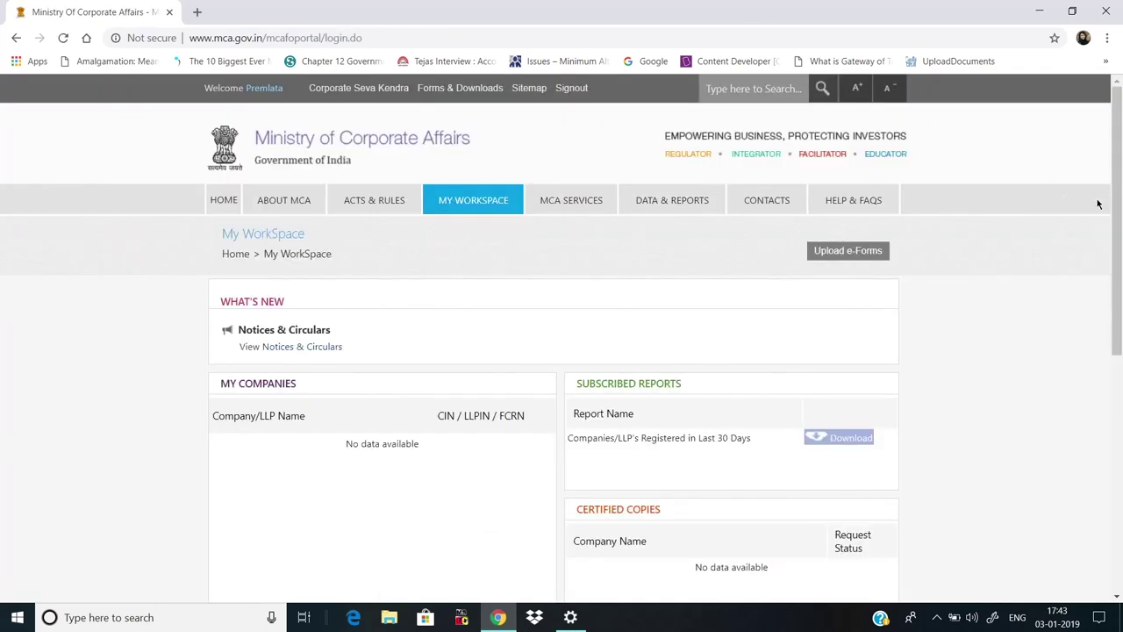
# Scroll down My WorkSpace to review the My Companies and Certified Copies lists.
pyautogui.moveTo(1118, 219); pyautogui.dragTo(1121, 337)
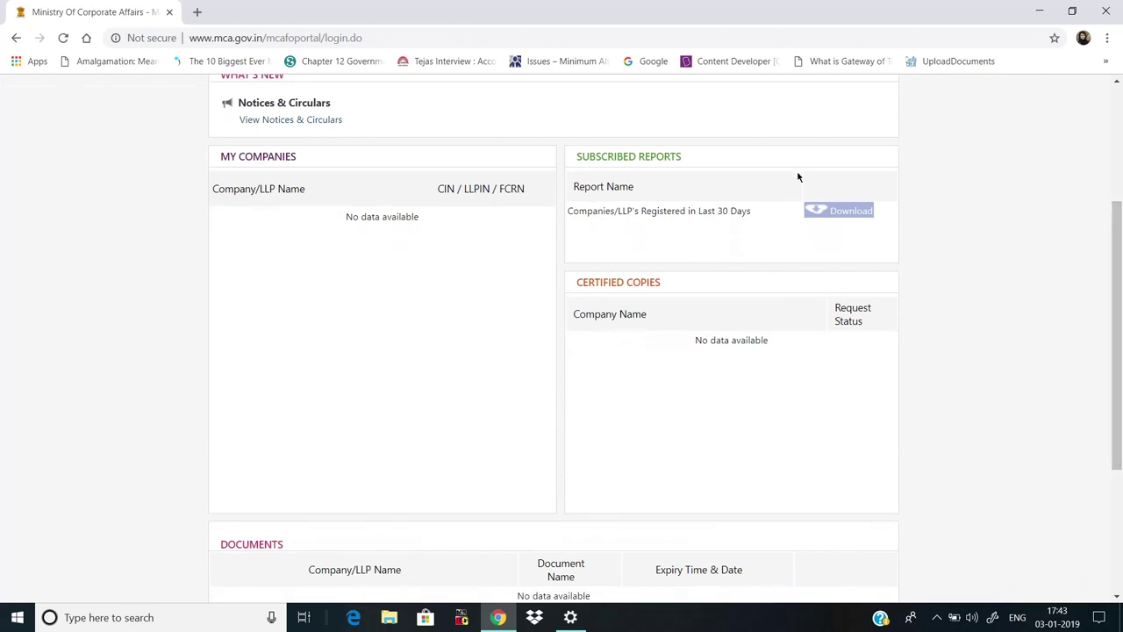
pyautogui.moveTo(1118, 338); pyautogui.dragTo(1121, 452)
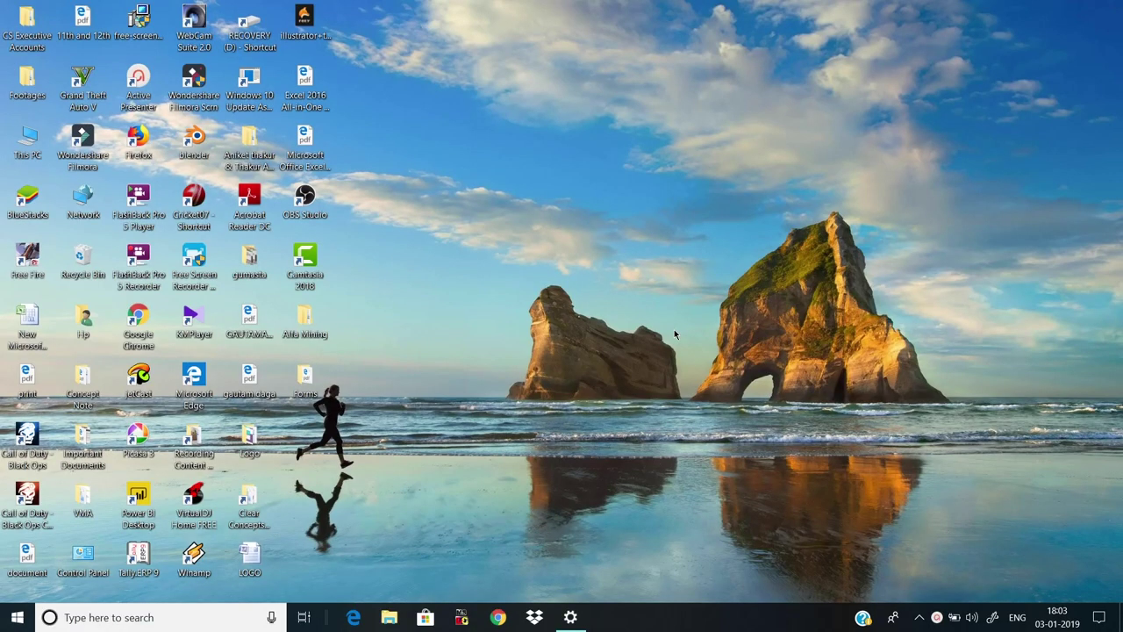
# Open Form AOC-4-05122018_signed from the Forms folder in Adobe Acrobat Reader DC.
pyautogui.doubleClick(311, 386)
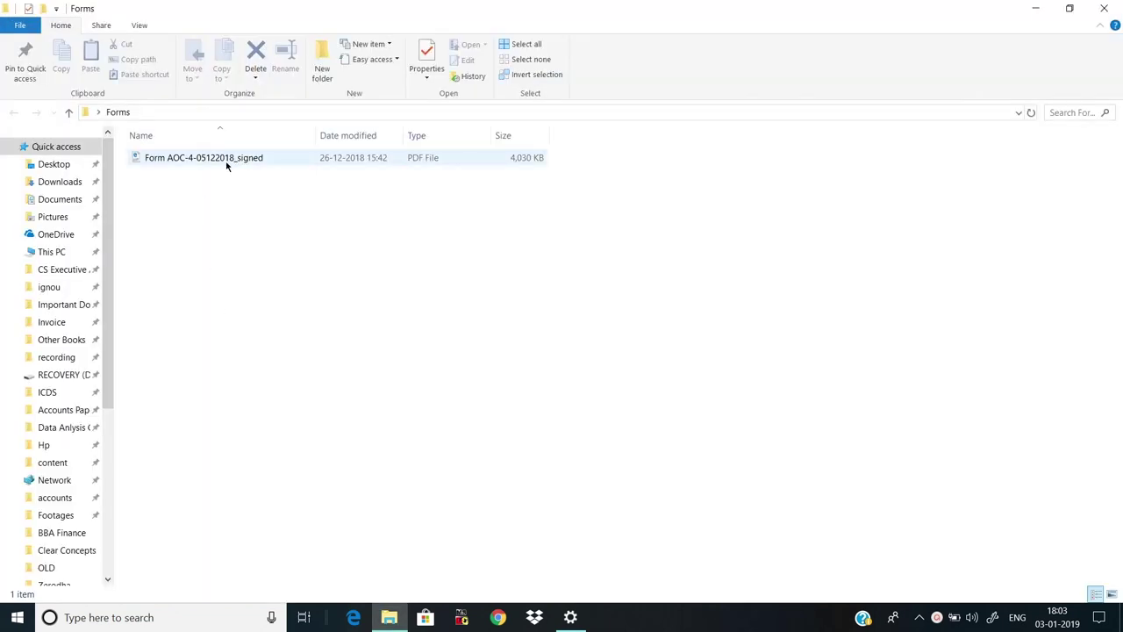
pyautogui.click(227, 159)
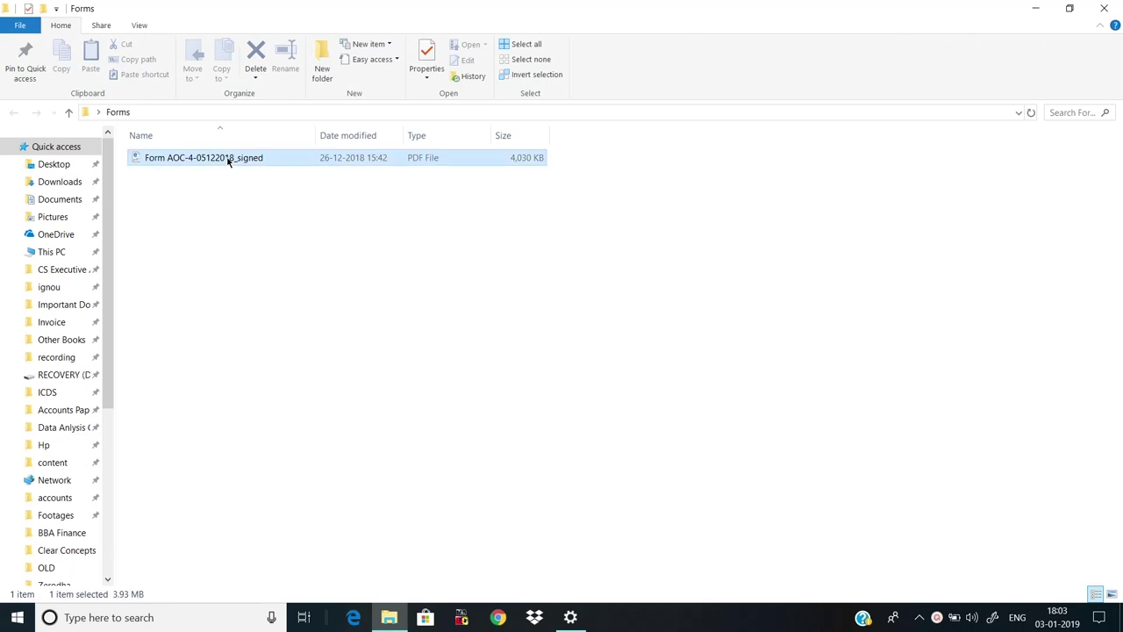
pyautogui.rightClick(227, 160)
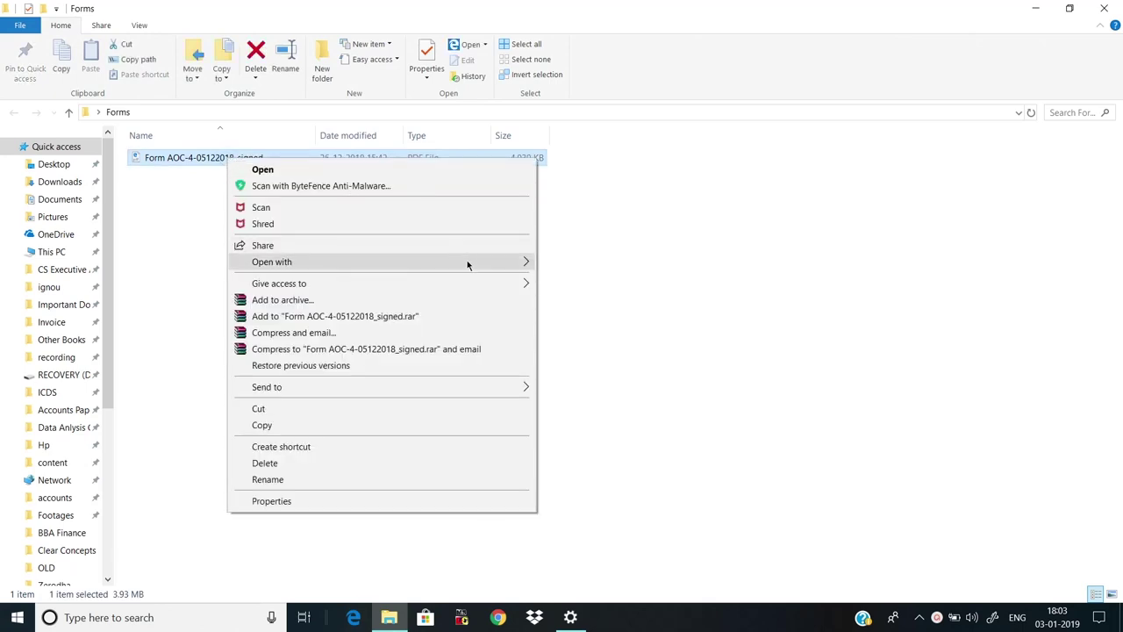
pyautogui.moveTo(518, 262)
pyautogui.click(562, 264)
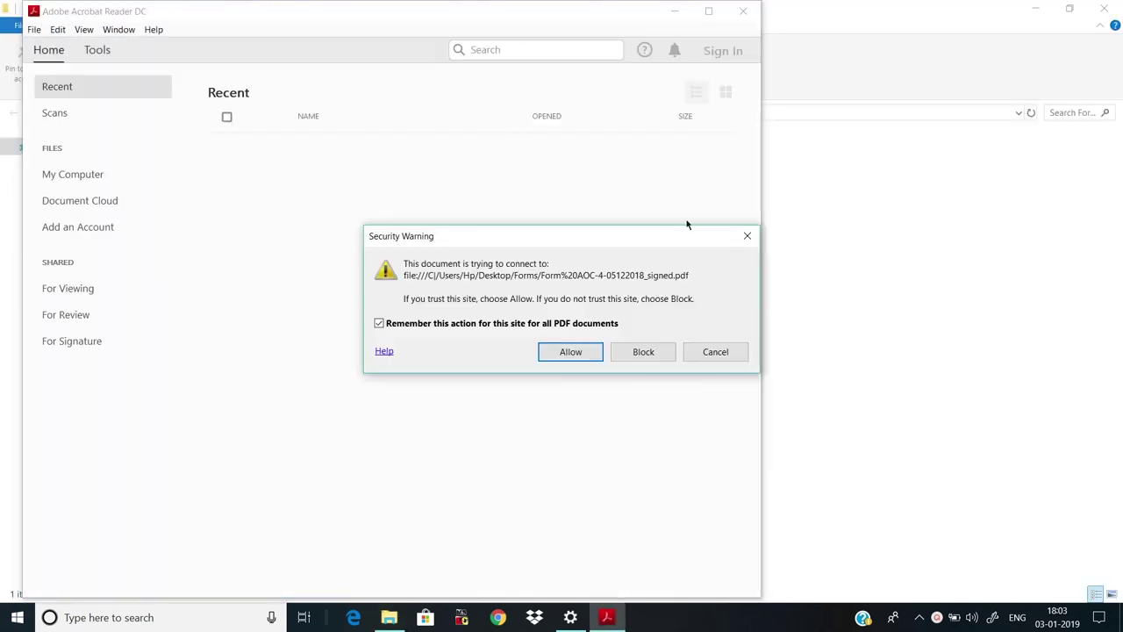
# Allow both security warnings so the 13-page AOC-4 form loads, and maximise Acrobat.
pyautogui.click(569, 352)
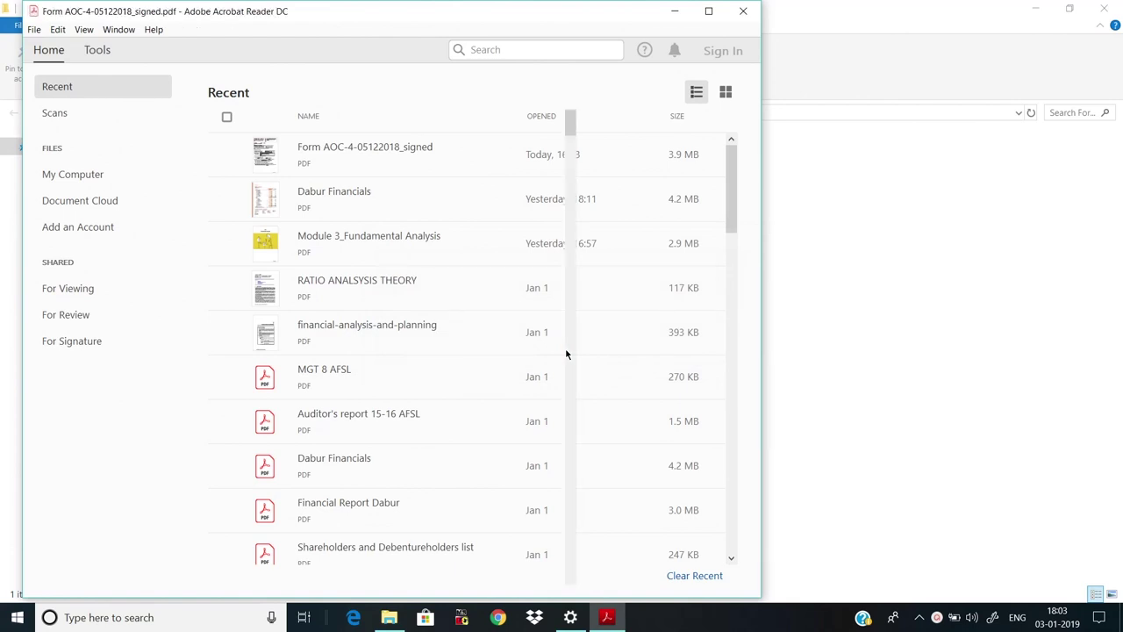
pyautogui.click(408, 351)
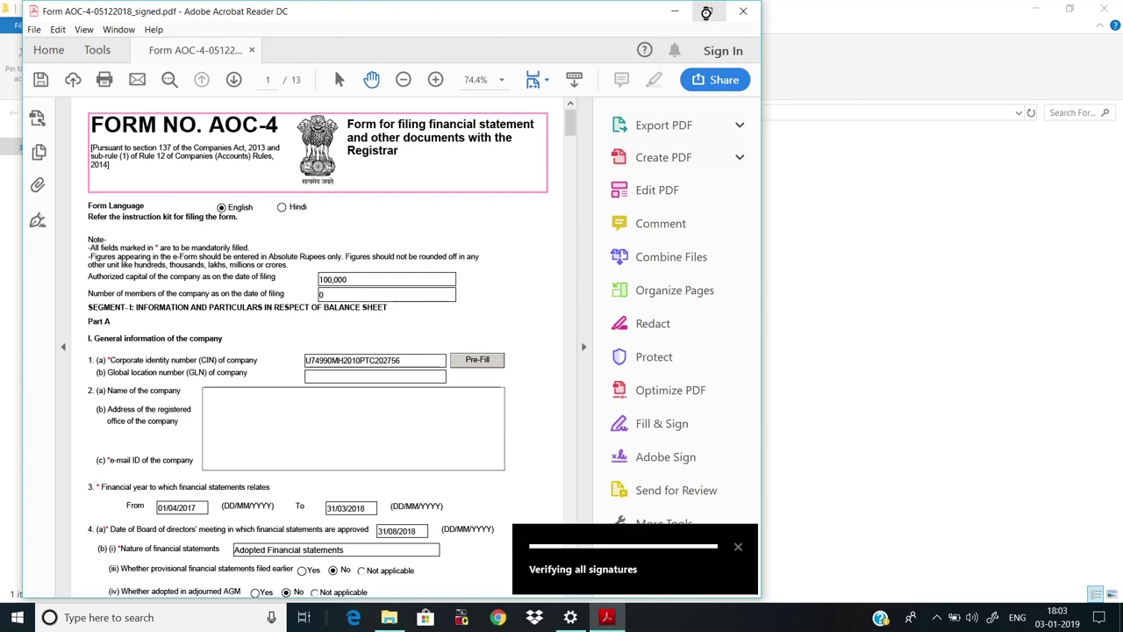
pyautogui.click(706, 12)
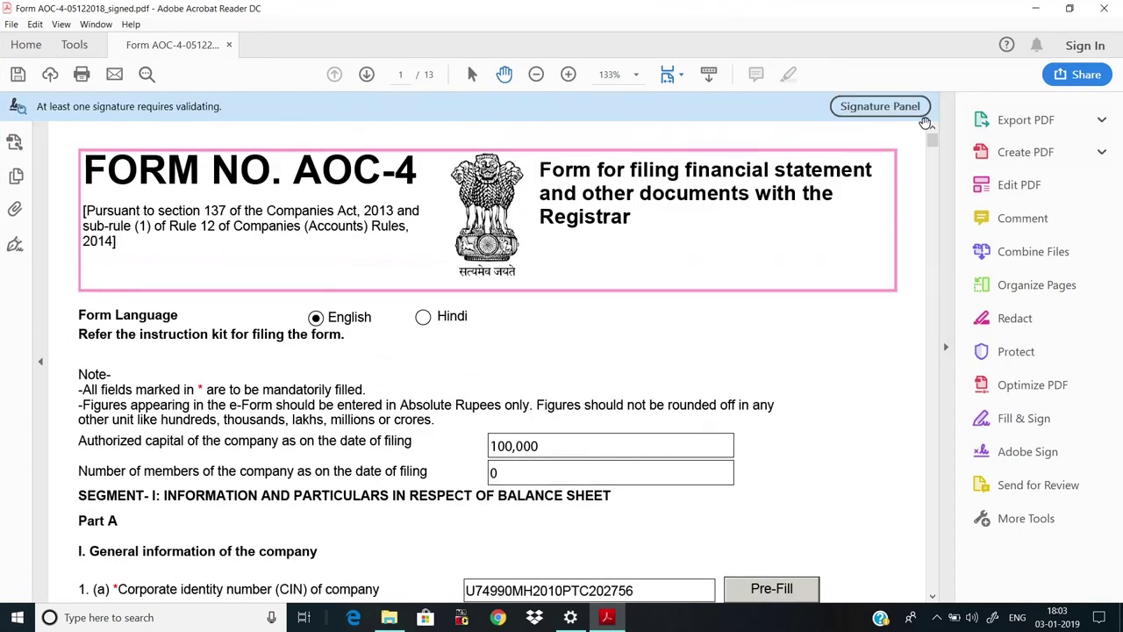
pyautogui.moveTo(932, 123)
pyautogui.mouseDown()
pyautogui.moveTo(928, 221)
pyautogui.moveTo(940, 115)
pyautogui.mouseUp()
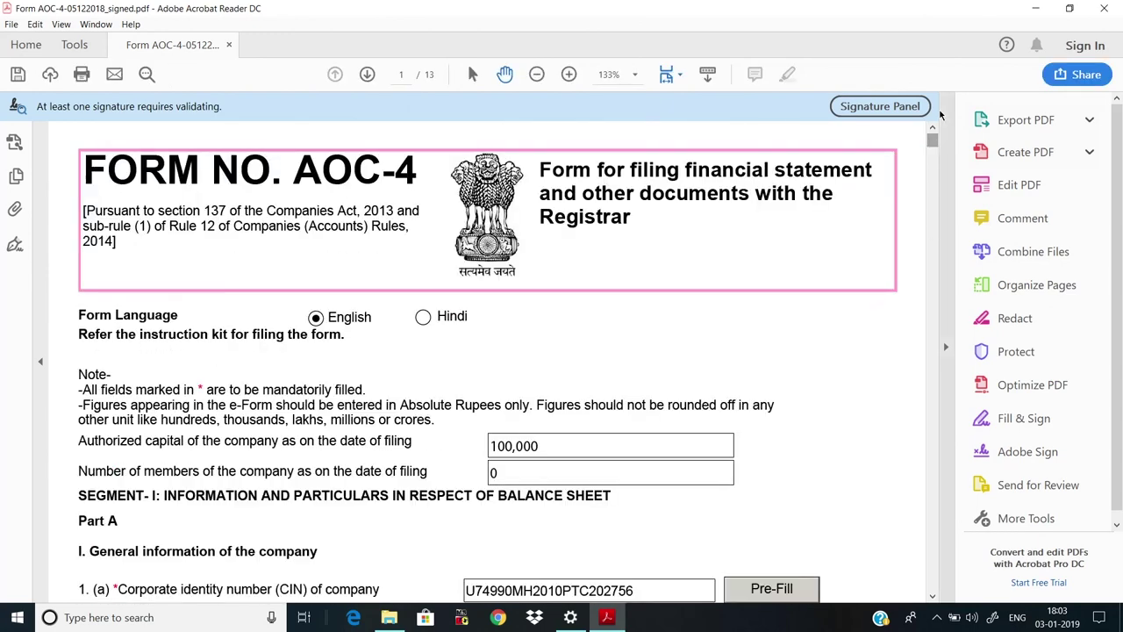
# Open the FIN STAT attachment from the form's Attachments panel, showing the 39-page AGM notice.
pyautogui.click(12, 212)
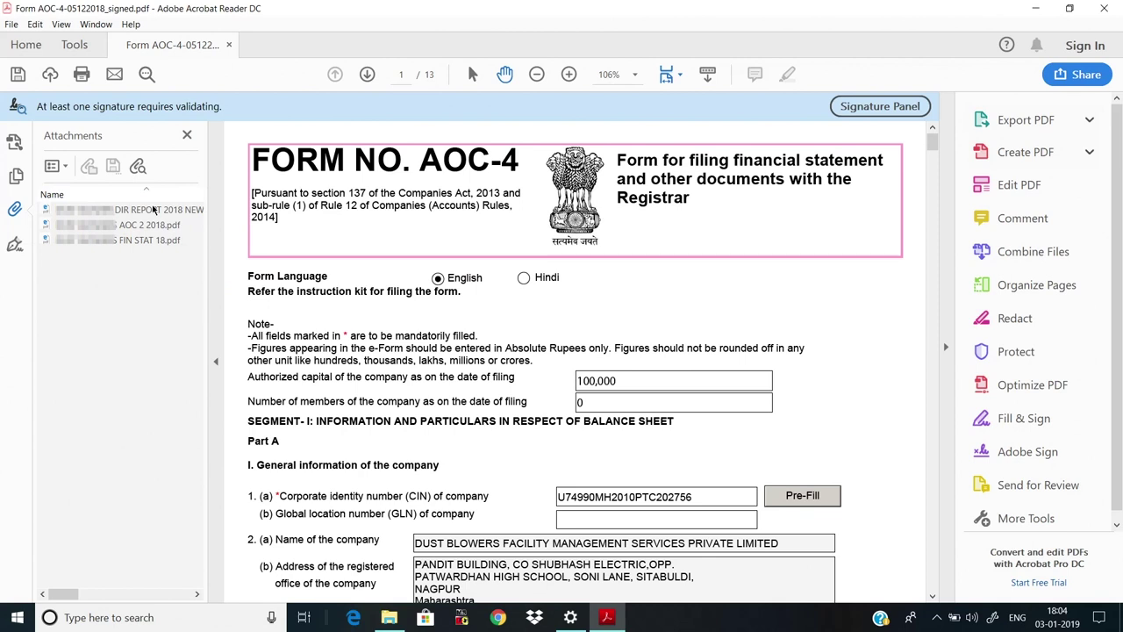
pyautogui.click(139, 240)
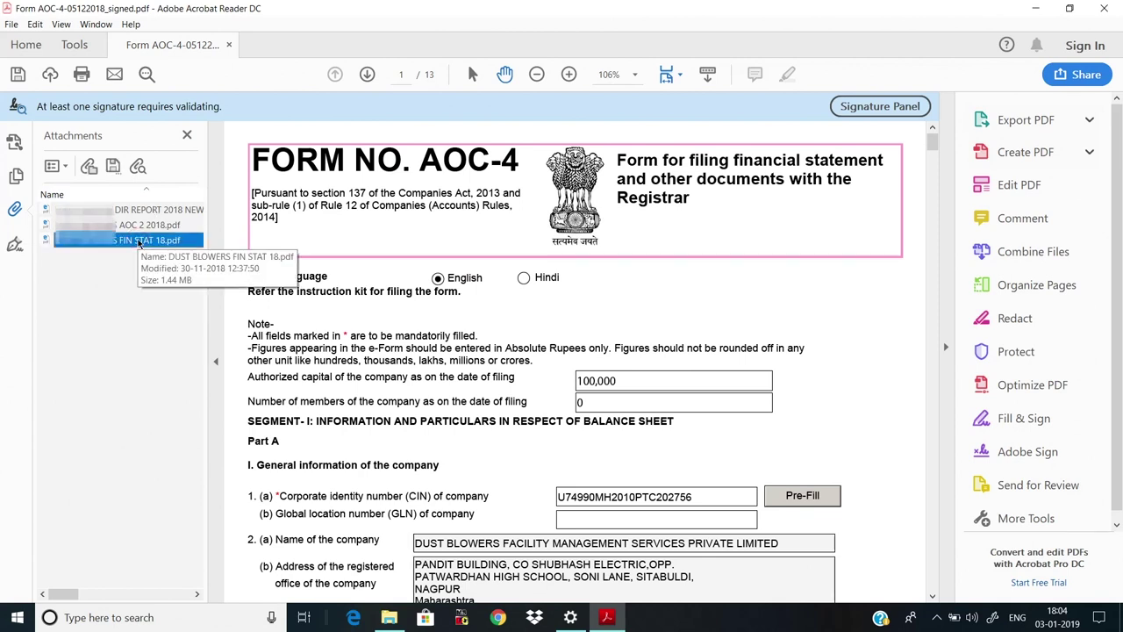
pyautogui.doubleClick(139, 241)
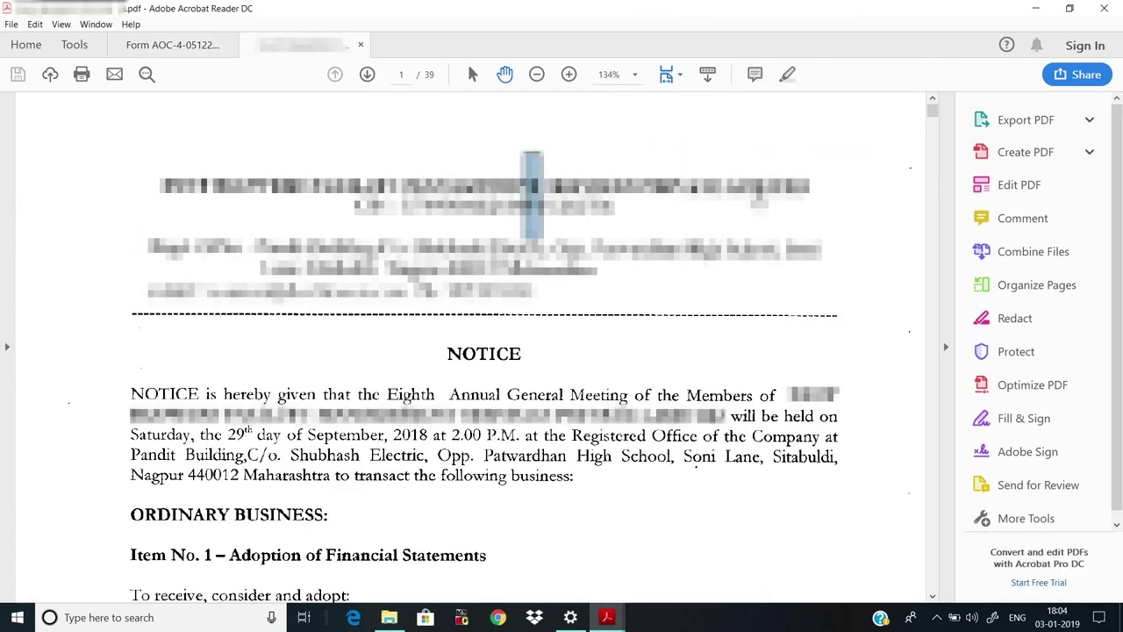
pyautogui.click(761, 215)
pyautogui.click(765, 219)
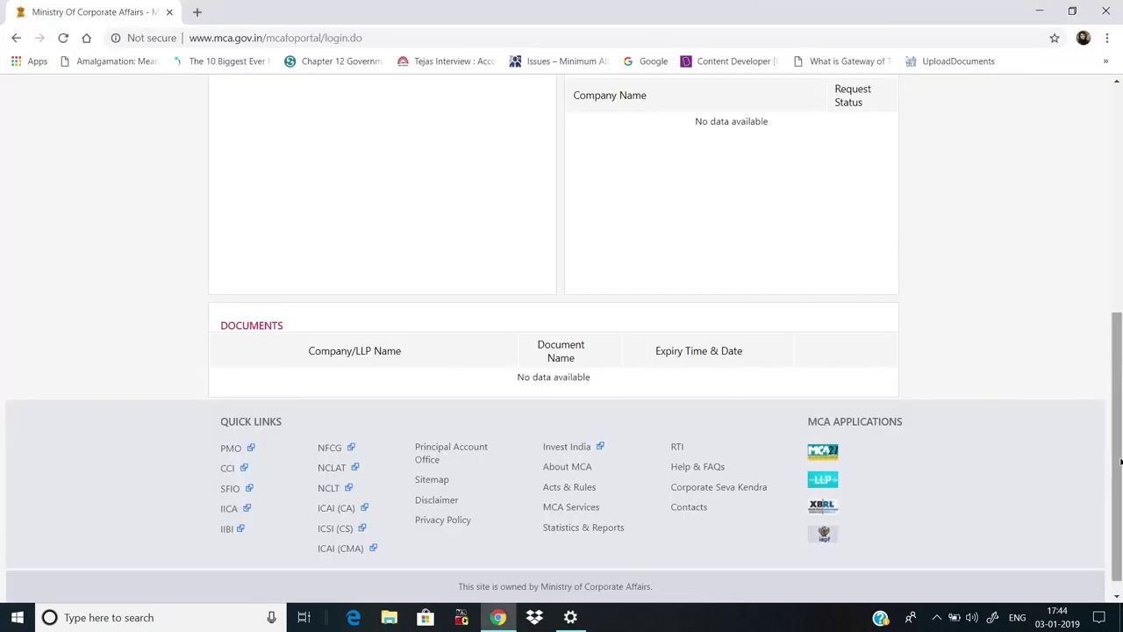
pyautogui.moveTo(1119, 463); pyautogui.dragTo(1119, 238)
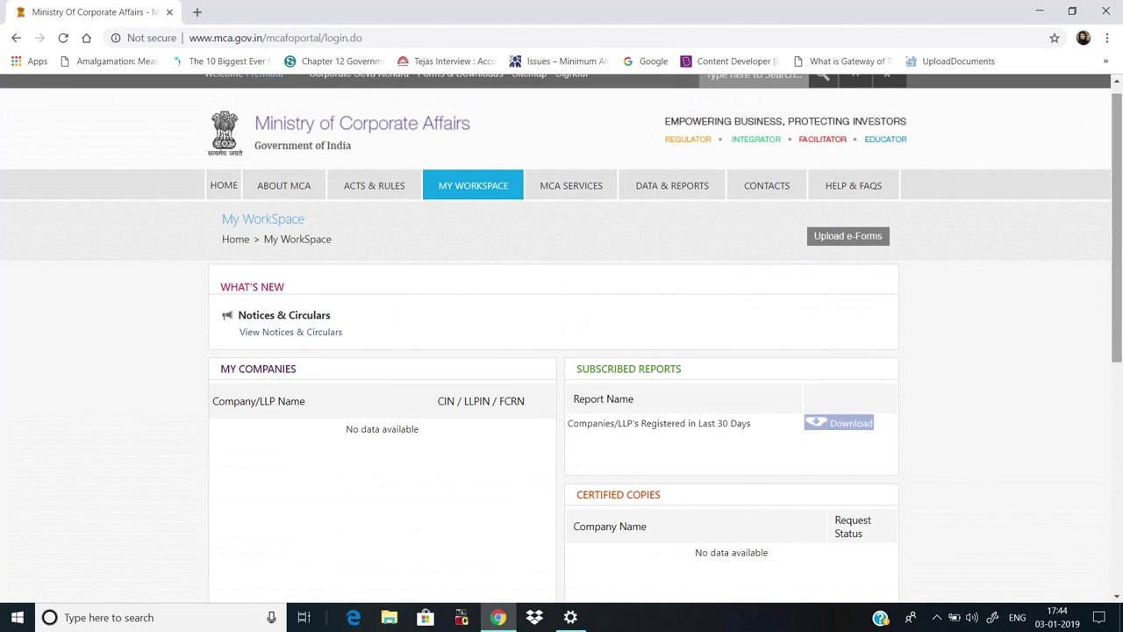